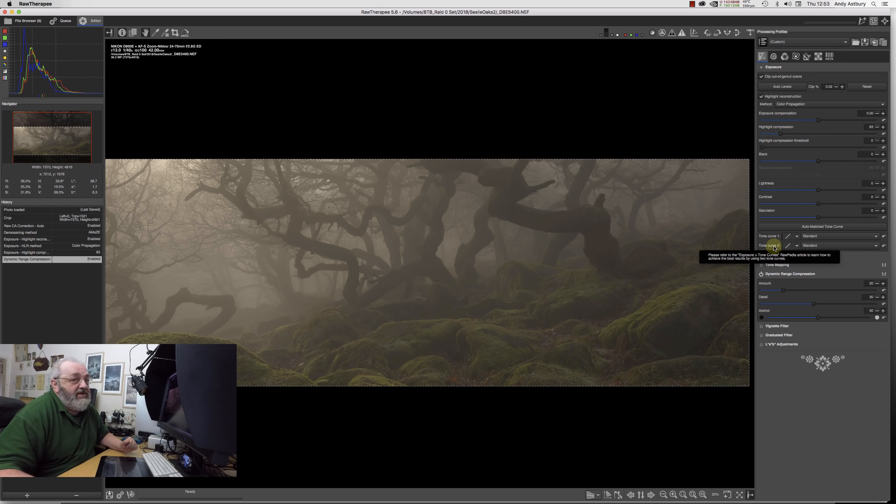
Switch Tone curve 1 in the Exposure tool from linear to a custom curve with control points.
{"action": "left_click", "coordinate": [797, 237]}
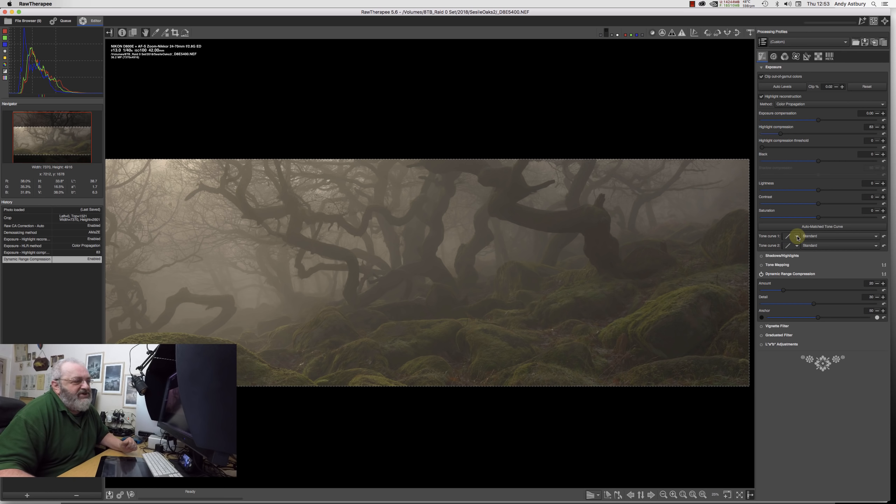
{"action": "left_click", "coordinate": [798, 239]}
{"action": "left_click", "coordinate": [803, 250]}
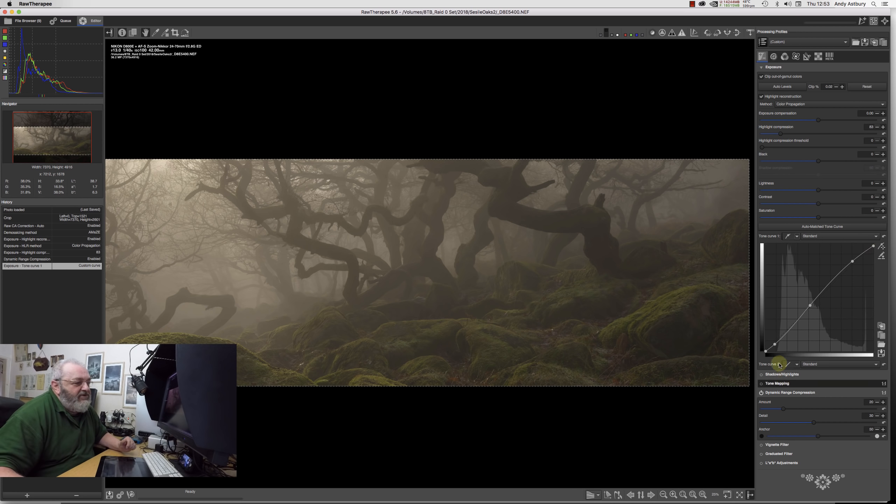
Apply a custom curve to Tone curve 2 and raise its midpoint slightly to brighten the midtones.
{"action": "mouse_move", "coordinate": [772, 366]}
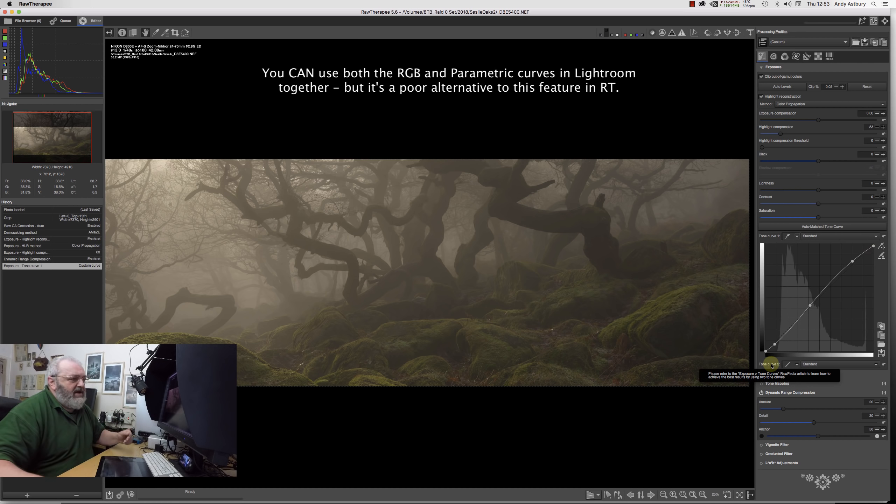
{"action": "left_click", "coordinate": [797, 366]}
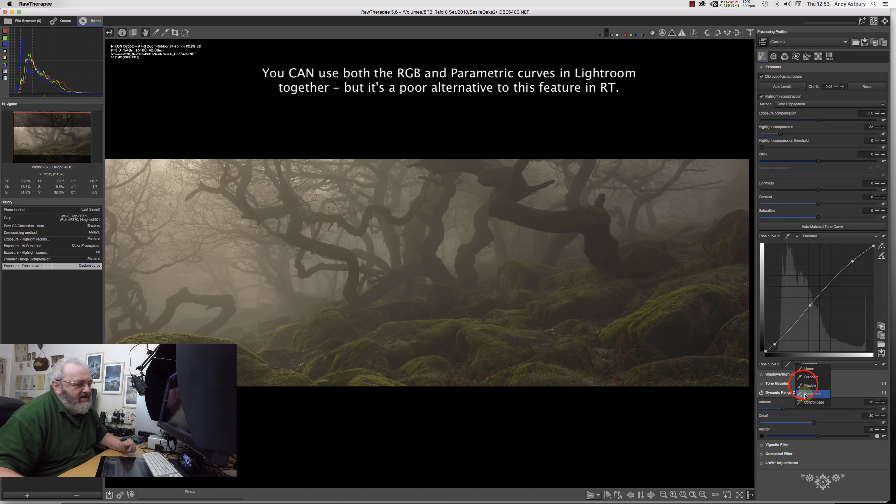
{"action": "left_click", "coordinate": [804, 386]}
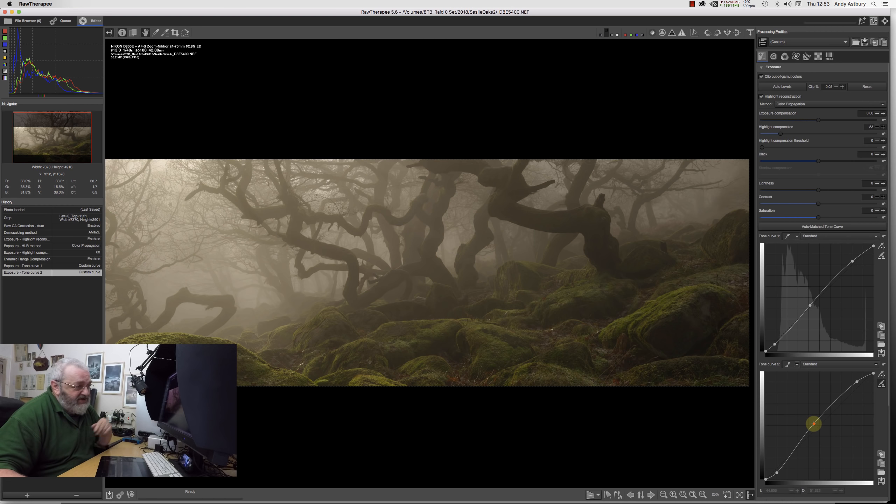
{"action": "left_click", "coordinate": [814, 424]}
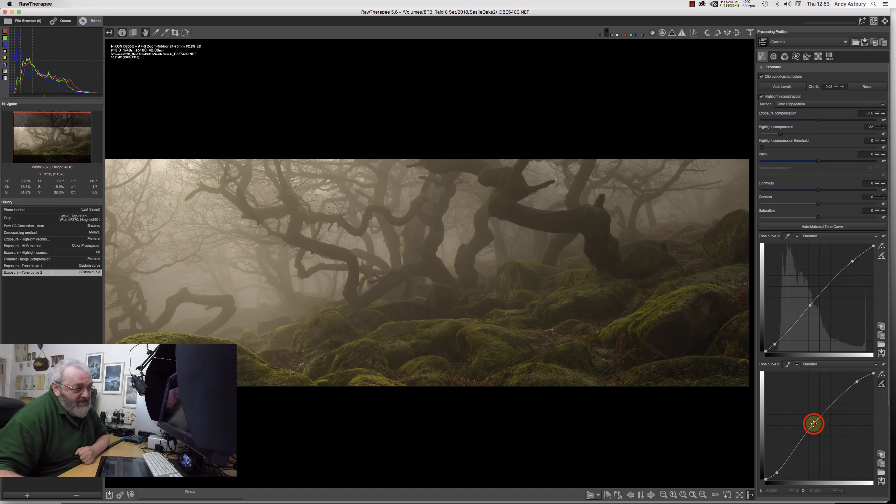
{"action": "left_click_drag", "start_coordinate": [814, 424], "coordinate": [817, 422]}
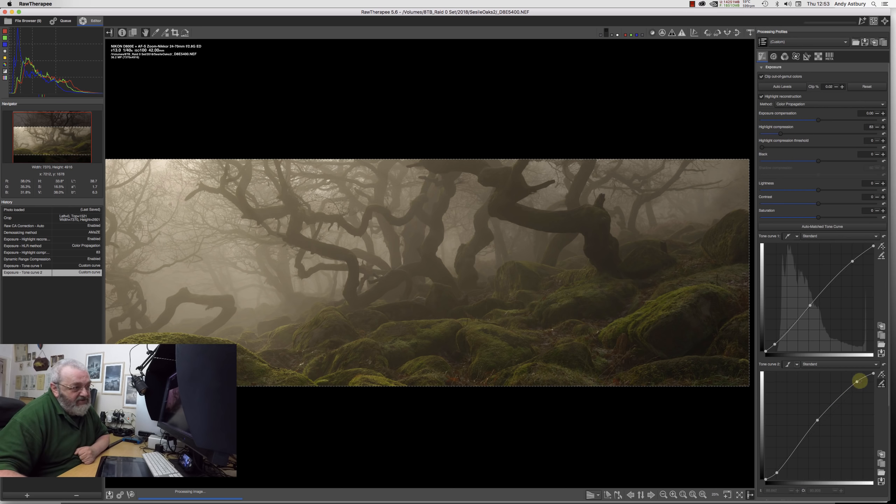
{"action": "left_click_drag", "start_coordinate": [873, 373], "coordinate": [875, 369]}
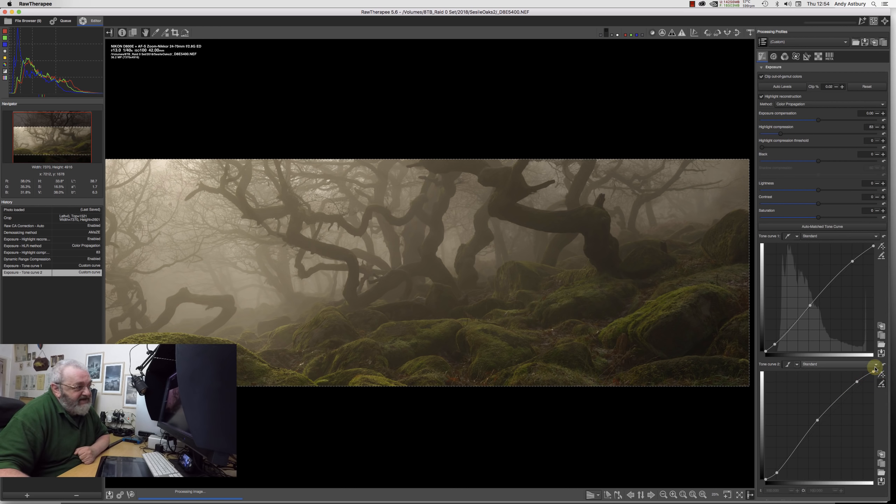
{"action": "left_click", "coordinate": [873, 372]}
{"action": "left_click_drag", "start_coordinate": [873, 371], "coordinate": [875, 373]}
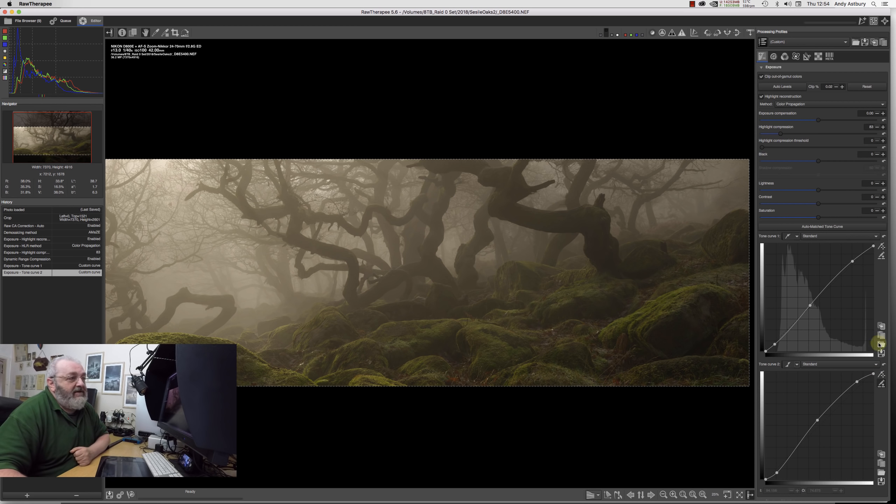
Set the Dynamic Range Compression amount to 21.
{"action": "left_click", "coordinate": [889, 144]}
{"action": "left_click_drag", "start_coordinate": [889, 144], "coordinate": [888, 298]}
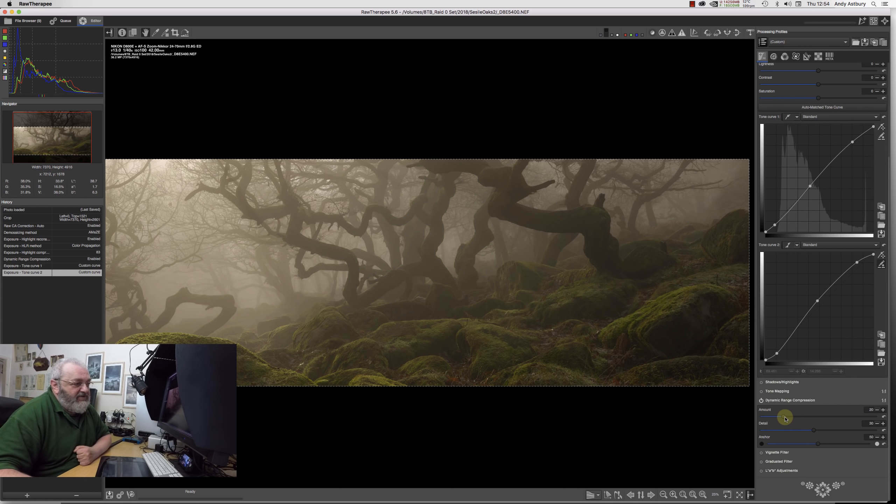
{"action": "left_click_drag", "start_coordinate": [786, 419], "coordinate": [785, 420]}
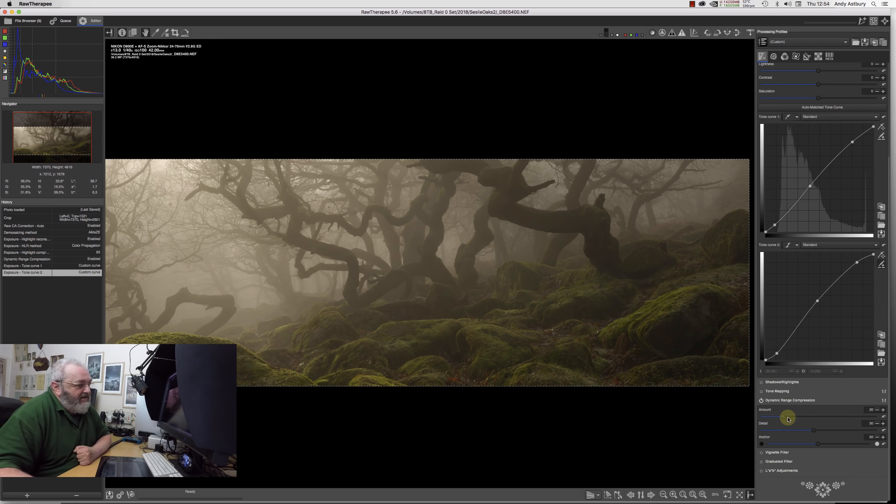
{"action": "scroll", "coordinate": [791, 419], "scroll_direction": "up", "scroll_amount": 1}
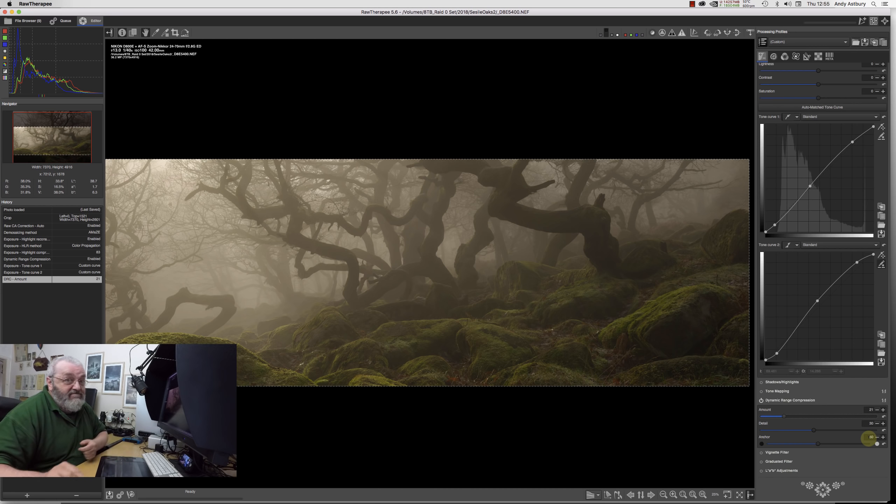
Raise the Dynamic Range Compression anchor to about 73, keeping the amount at 21.
{"action": "left_click", "coordinate": [818, 444]}
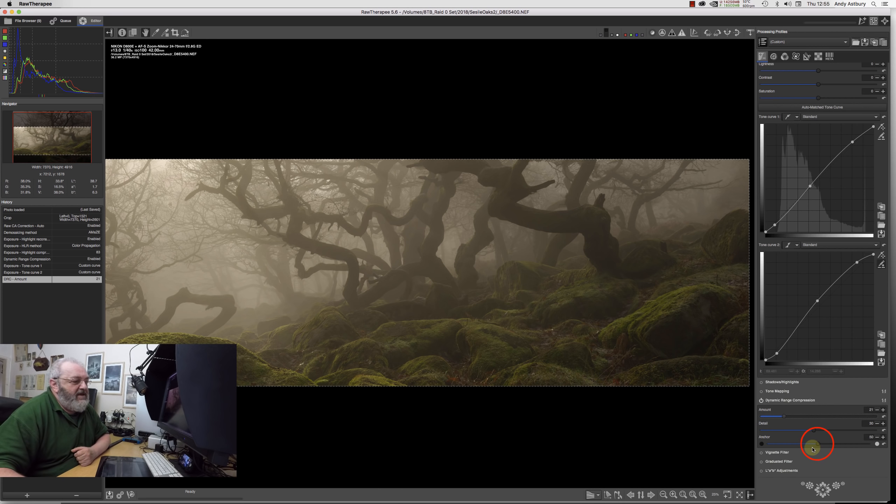
{"action": "left_click_drag", "start_coordinate": [818, 446], "coordinate": [824, 446]}
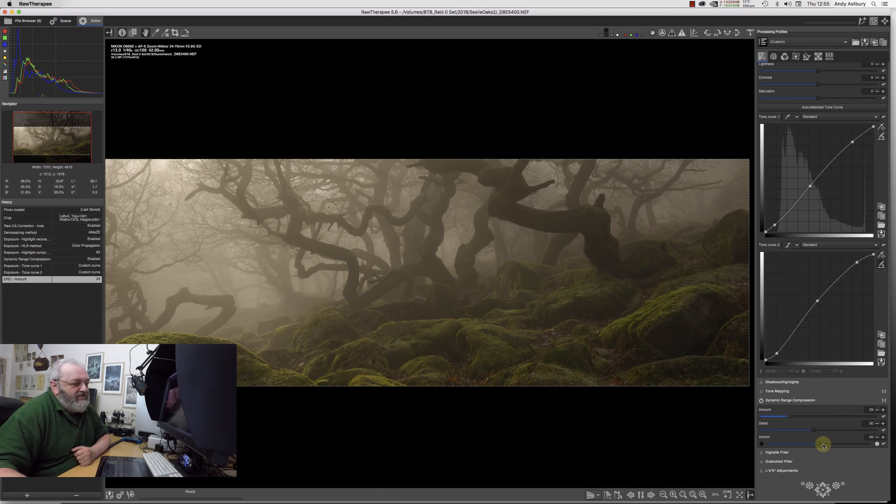
{"action": "left_click", "coordinate": [819, 445]}
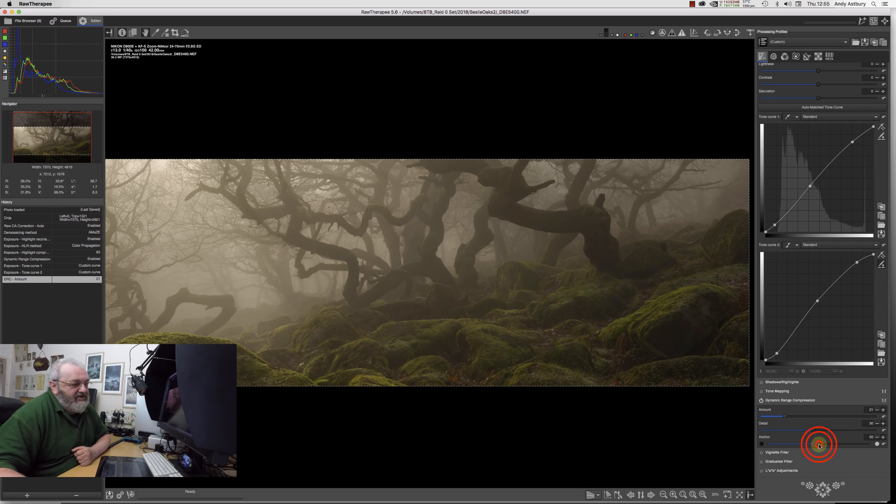
{"action": "left_click_drag", "start_coordinate": [819, 446], "coordinate": [842, 446]}
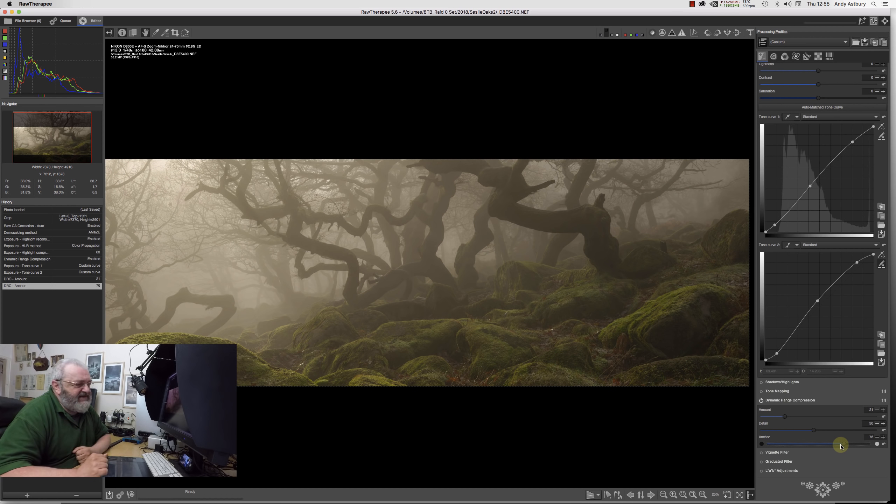
Warm the white balance by setting the colour temperature to 6108.
{"action": "left_click", "coordinate": [784, 58]}
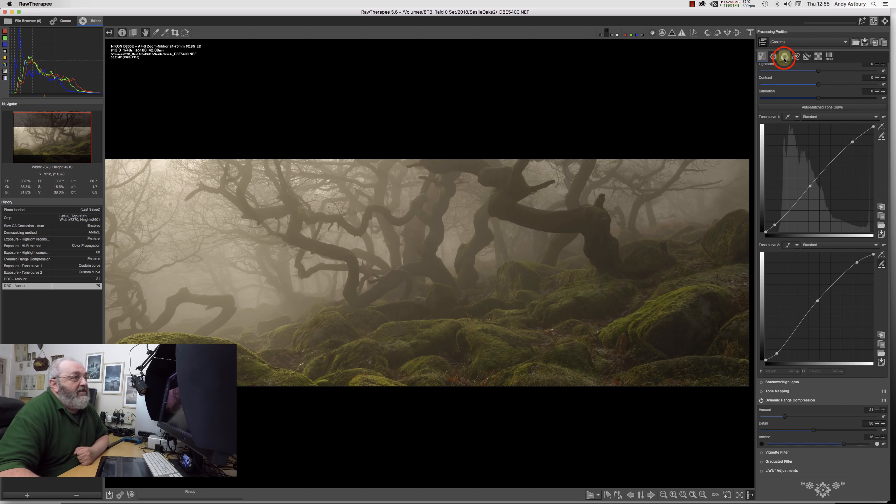
{"action": "left_click", "coordinate": [784, 57]}
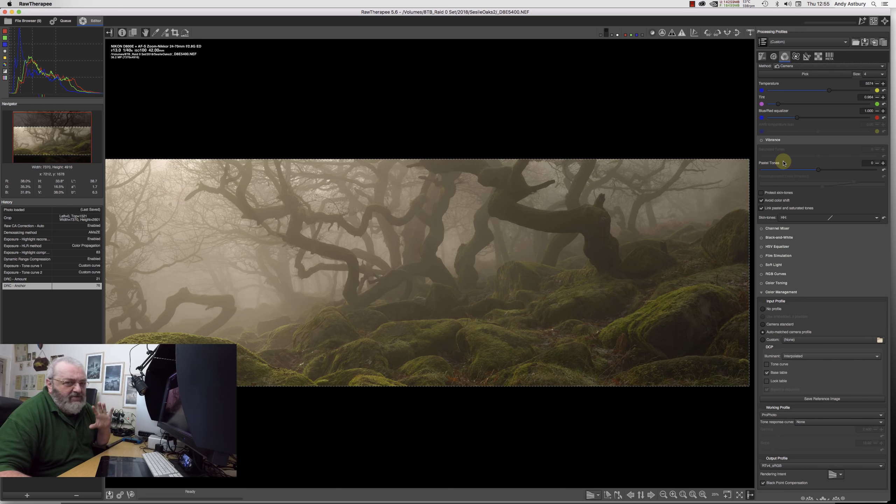
{"action": "left_click_drag", "start_coordinate": [830, 91], "coordinate": [834, 93]}
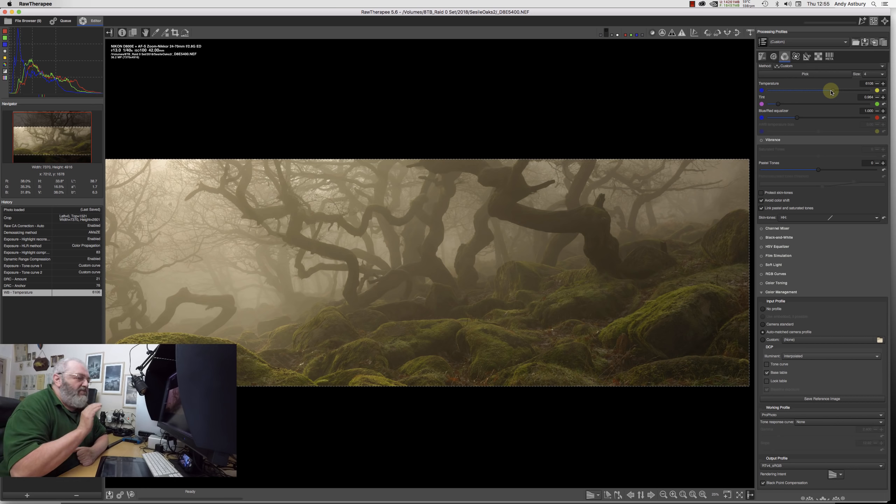
Enable Defringe among the detail tools with its default settings.
{"action": "left_click", "coordinate": [774, 57]}
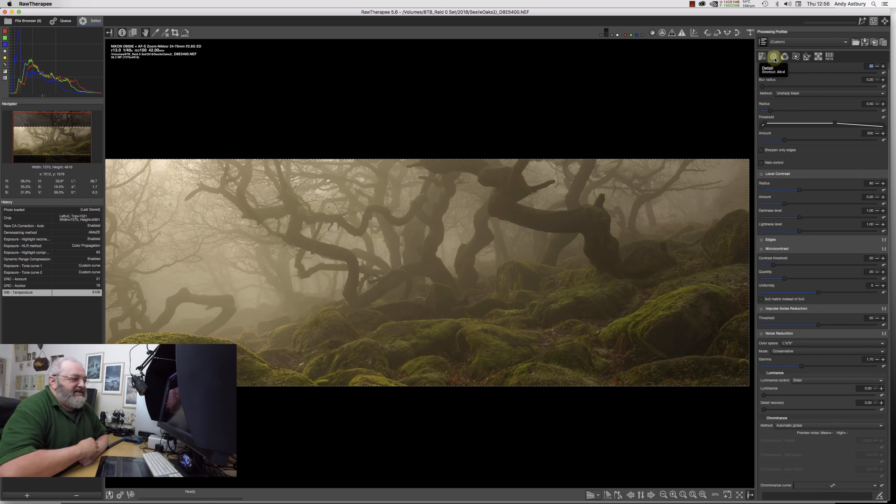
{"action": "left_click", "coordinate": [786, 56]}
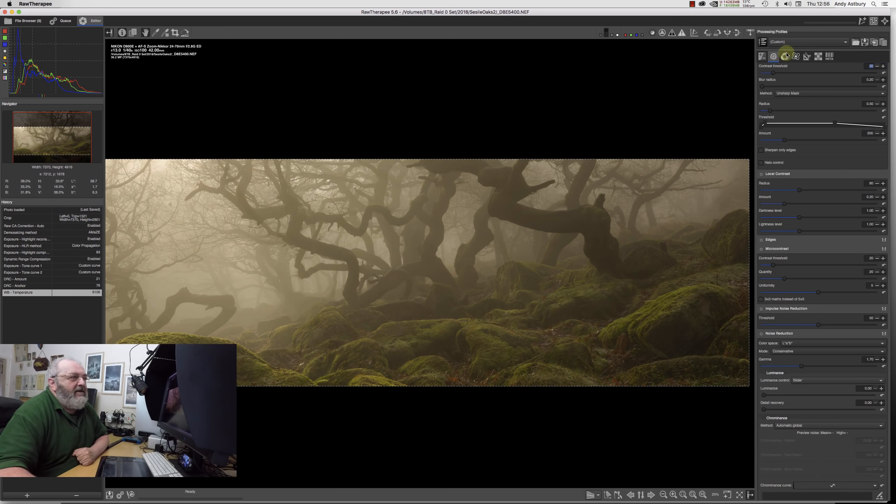
{"action": "left_click", "coordinate": [889, 109]}
{"action": "left_click_drag", "start_coordinate": [890, 109], "coordinate": [884, 303]}
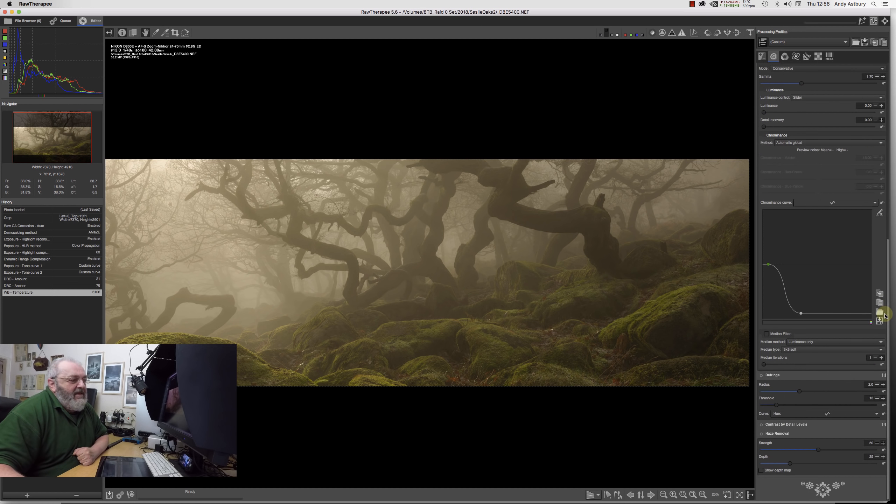
{"action": "left_click", "coordinate": [762, 375]}
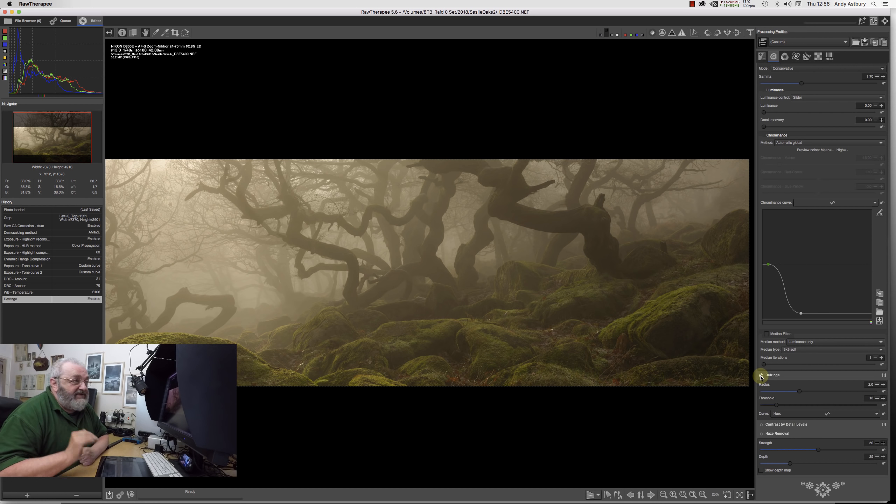
Enable Noise Reduction, keeping L*a*b* as its color space.
{"action": "left_click_drag", "start_coordinate": [888, 289], "coordinate": [886, 241]}
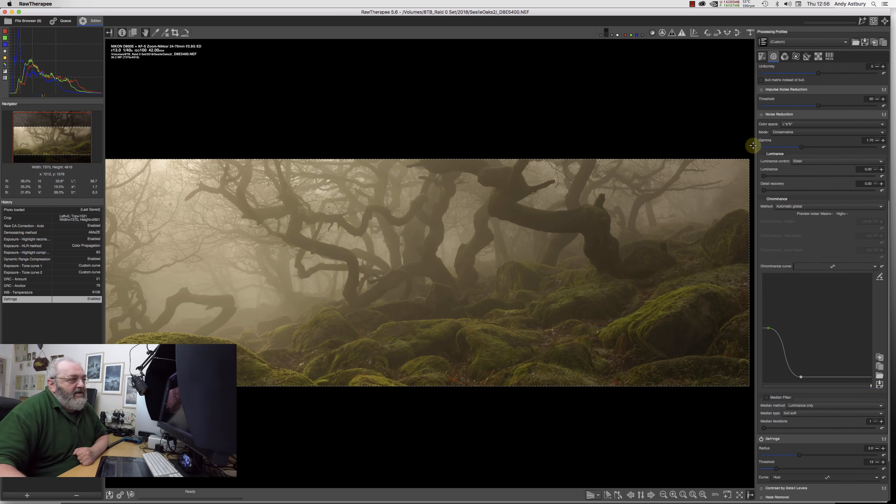
{"action": "left_click", "coordinate": [762, 115]}
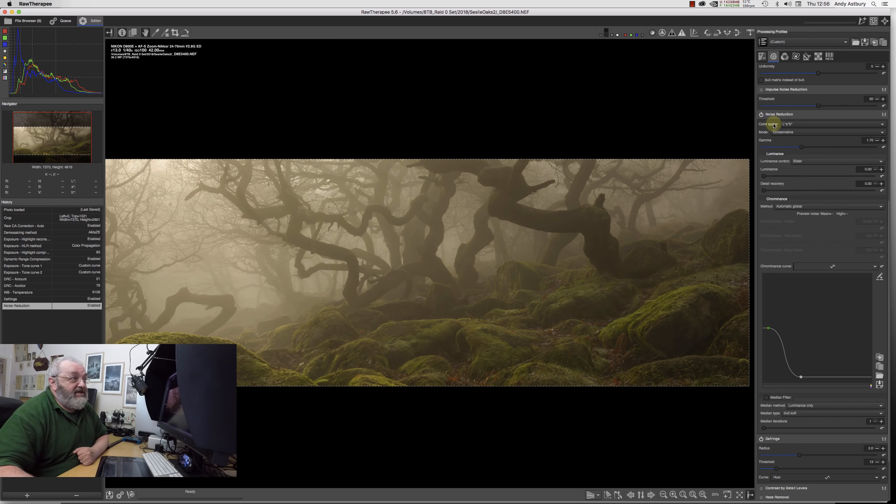
{"action": "left_click", "coordinate": [786, 125]}
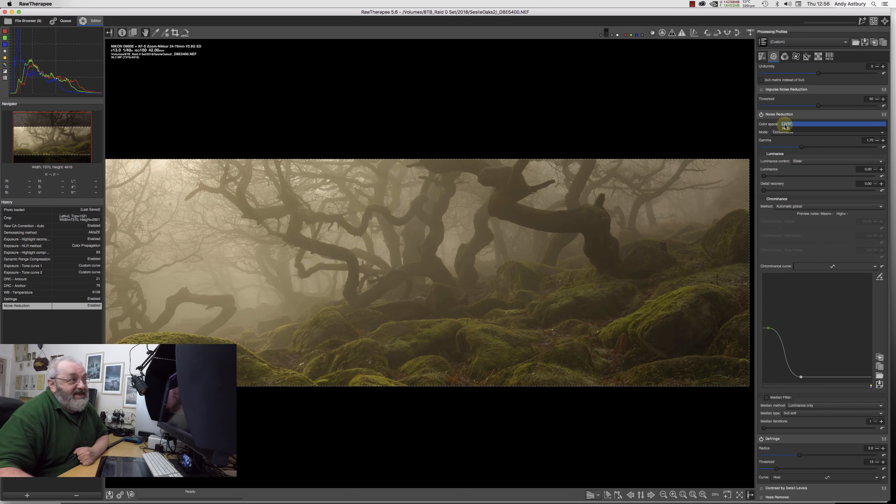
{"action": "left_click", "coordinate": [785, 125]}
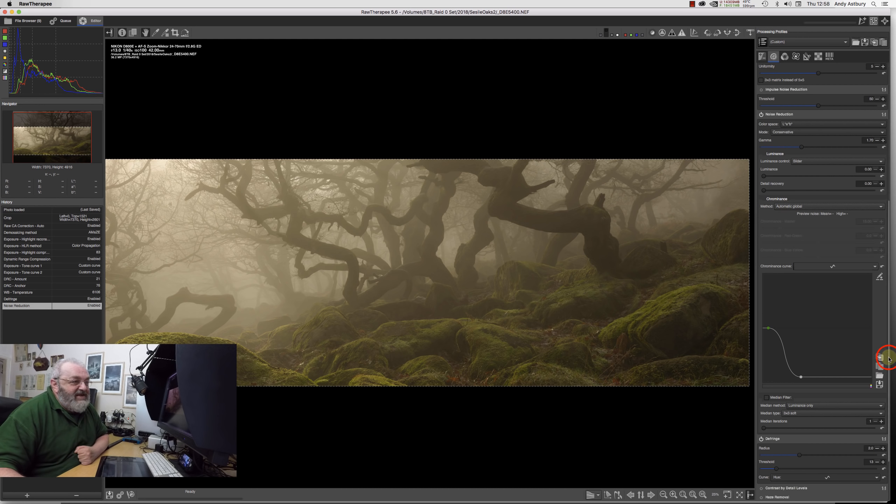
Enable Microcontrast and make it use the 3×3 matrix instead of 5×5, judging the mossy rocks at 100%.
{"action": "left_click_drag", "start_coordinate": [889, 360], "coordinate": [884, 197]}
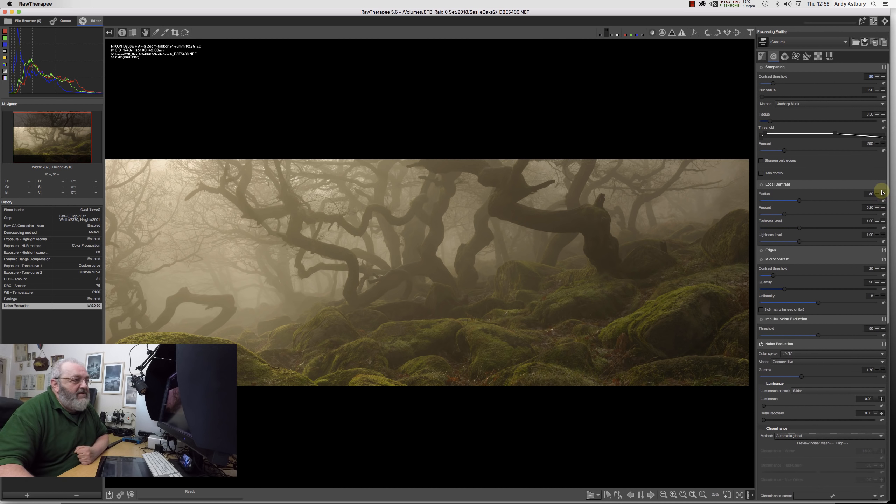
{"action": "left_click", "coordinate": [702, 495]}
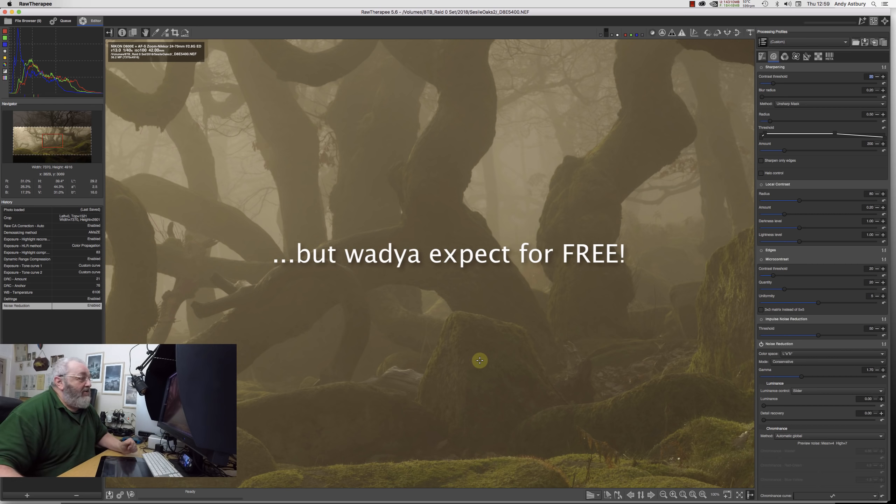
{"action": "left_click", "coordinate": [59, 142]}
{"action": "left_click_drag", "start_coordinate": [58, 143], "coordinate": [63, 147]}
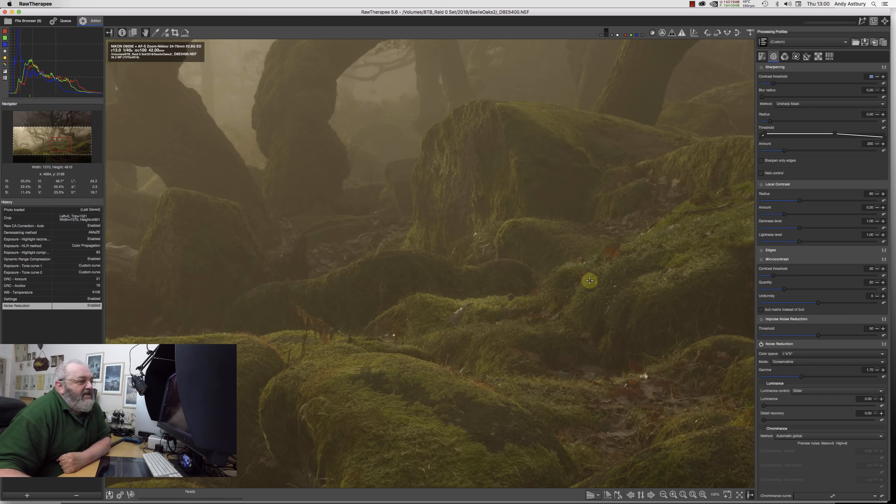
{"action": "left_click", "coordinate": [762, 260]}
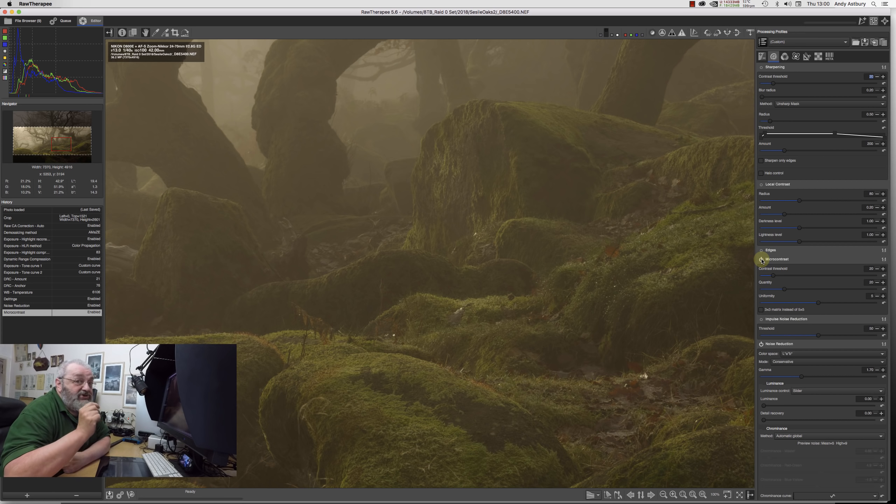
{"action": "left_click", "coordinate": [761, 310]}
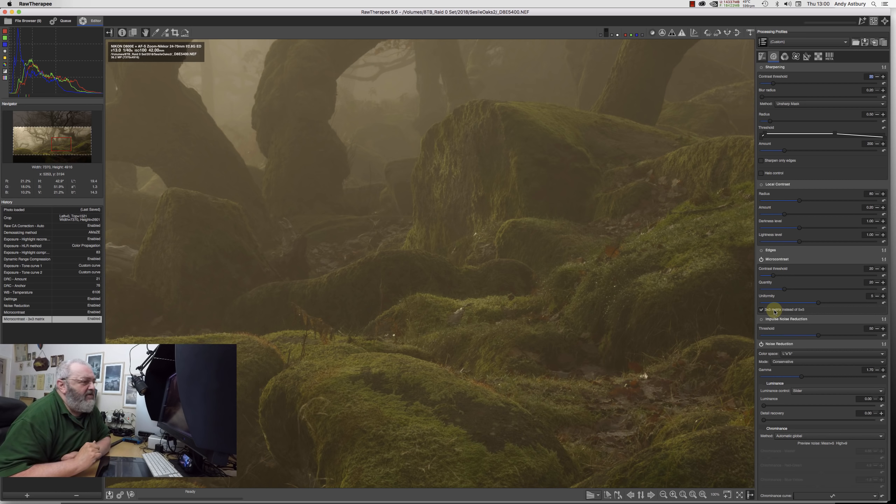
Enable Local Contrast and reduce its amount to 0.12.
{"action": "left_click", "coordinate": [762, 185]}
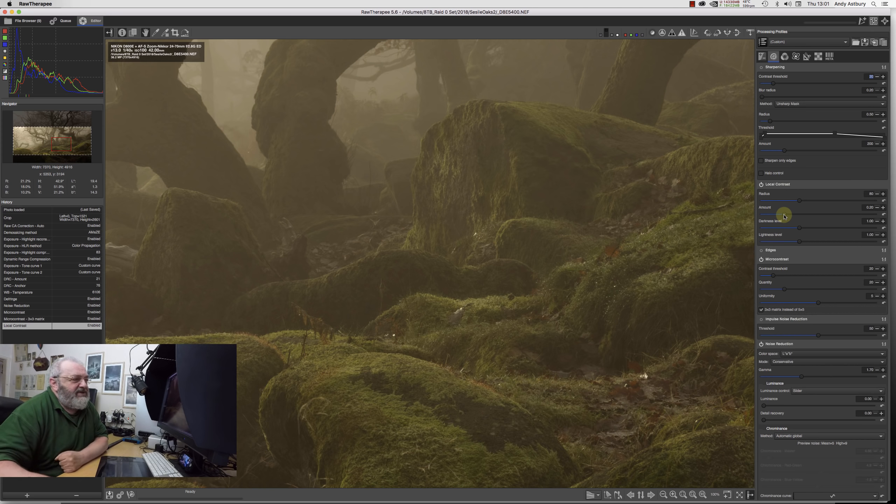
{"action": "left_click_drag", "start_coordinate": [785, 216], "coordinate": [775, 216]}
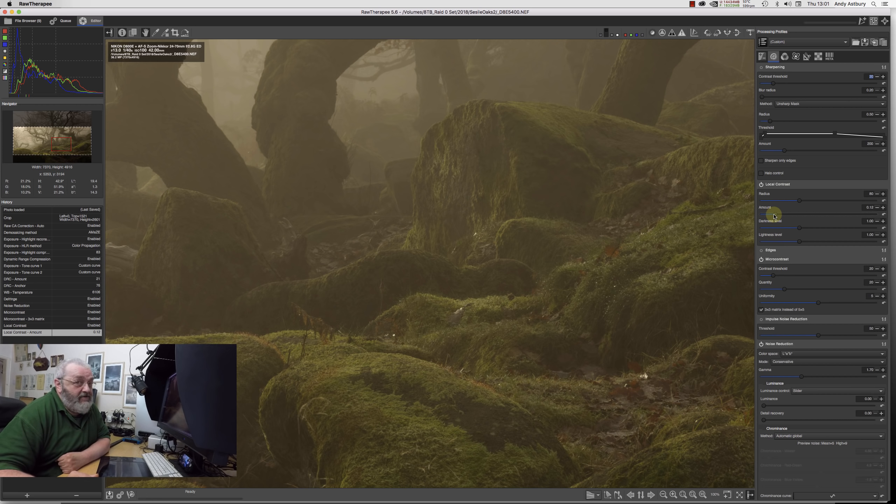
Enable Sharpening among the detail tools.
{"action": "left_click", "coordinate": [763, 70]}
{"action": "left_click", "coordinate": [762, 70]}
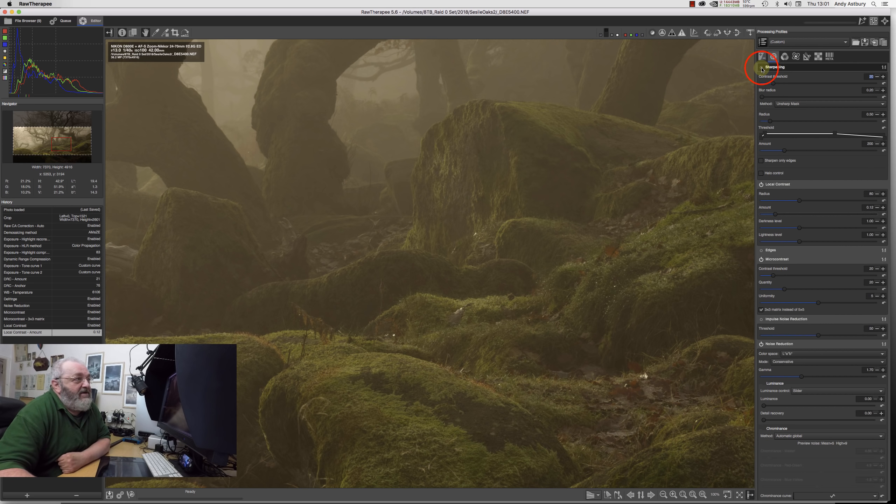
{"action": "left_click", "coordinate": [762, 67]}
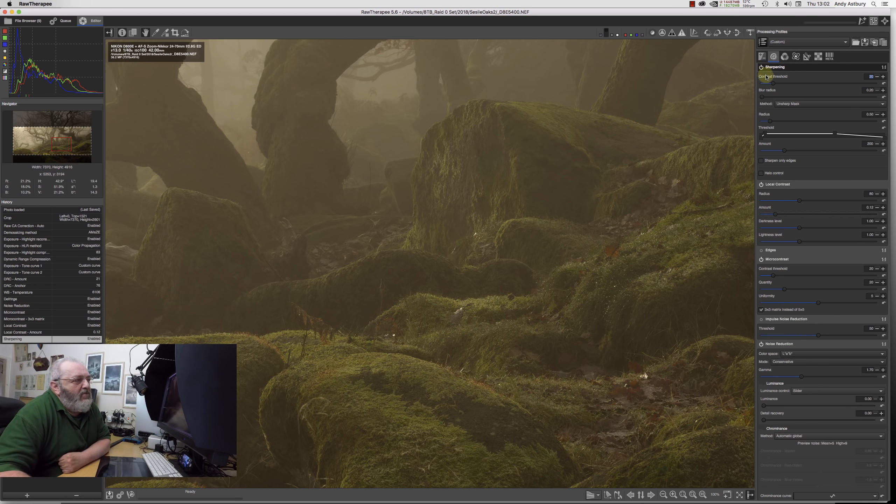
Try RL Deconvolution sharpening with 100 iterations and a damping of 11, and switch the method back to Unsharp Mask.
{"action": "left_click", "coordinate": [784, 104]}
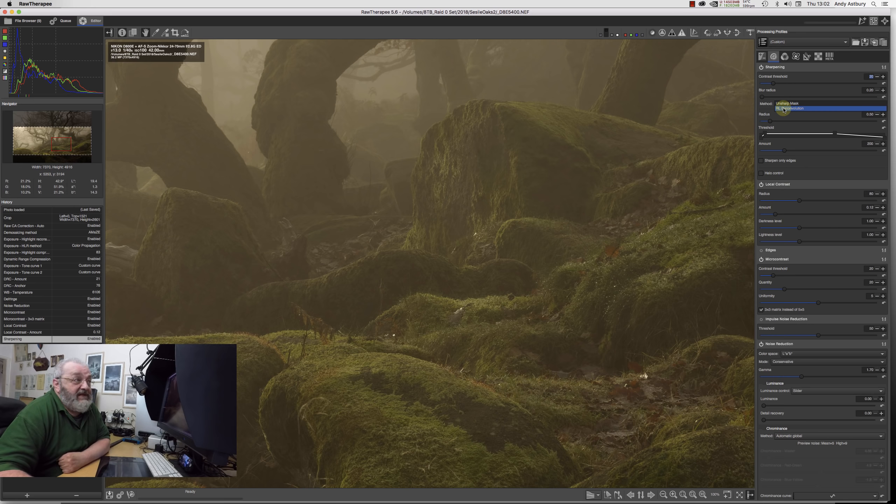
{"action": "left_click", "coordinate": [784, 108]}
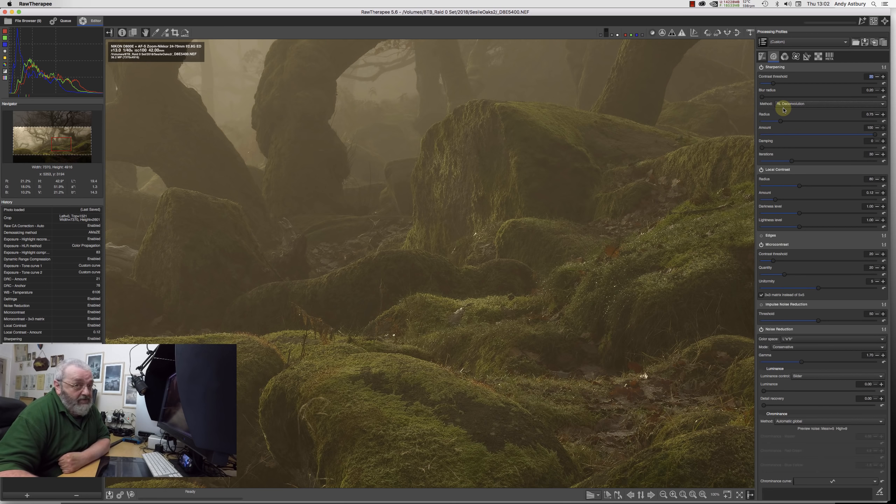
{"action": "left_click", "coordinate": [792, 163]}
{"action": "left_click_drag", "start_coordinate": [792, 163], "coordinate": [882, 163]}
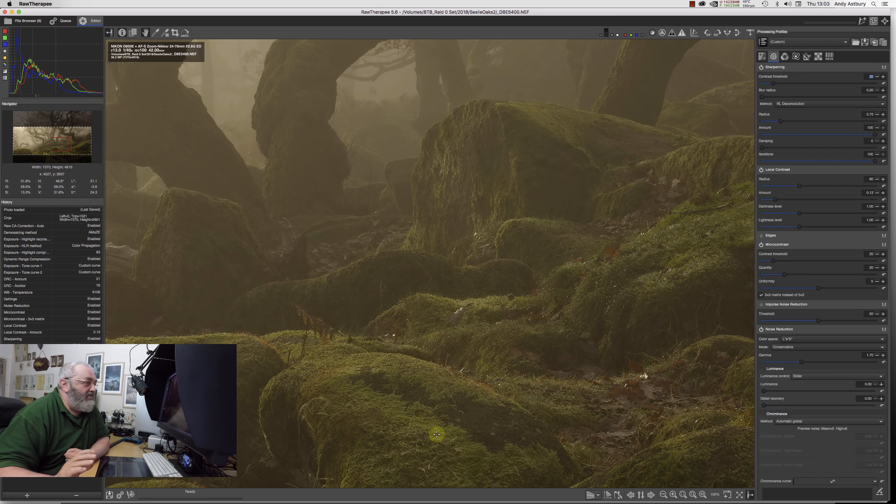
{"action": "left_click", "coordinate": [765, 147]}
{"action": "left_click", "coordinate": [763, 148]}
{"action": "left_click", "coordinate": [764, 148]}
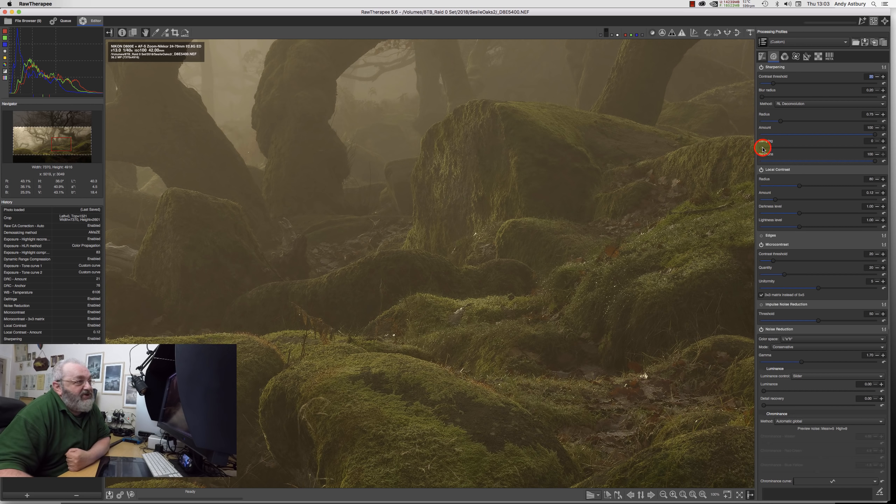
{"action": "left_click_drag", "start_coordinate": [767, 149], "coordinate": [776, 149]}
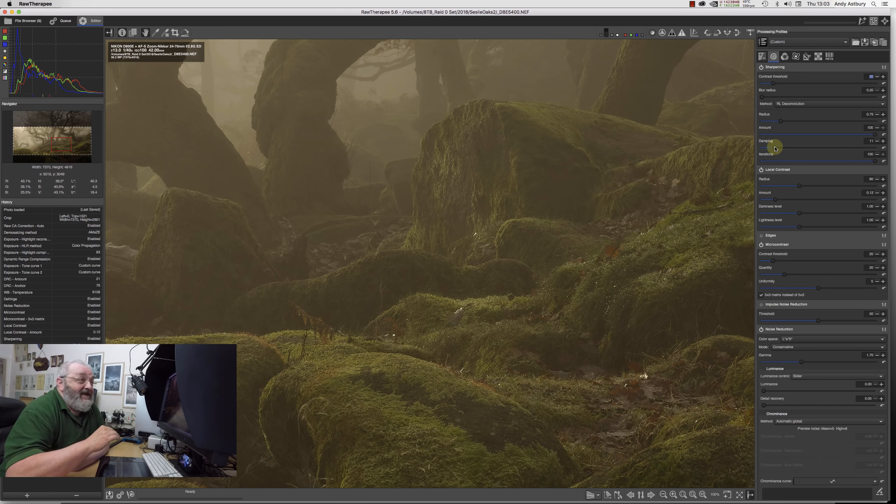
{"action": "left_click", "coordinate": [780, 103]}
{"action": "left_click", "coordinate": [781, 99]}
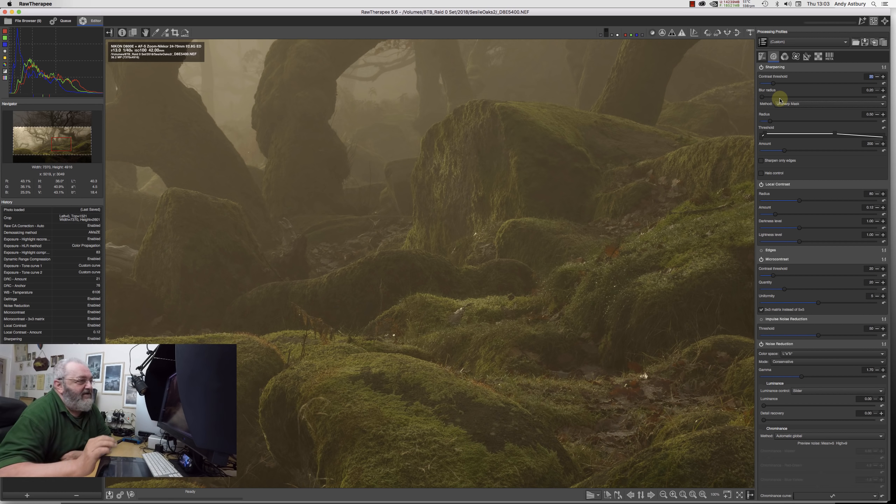
Raise the Unsharp Mask amount to about 278 and slightly increase the sharpening blur radius.
{"action": "left_click_drag", "start_coordinate": [785, 151], "coordinate": [794, 152]}
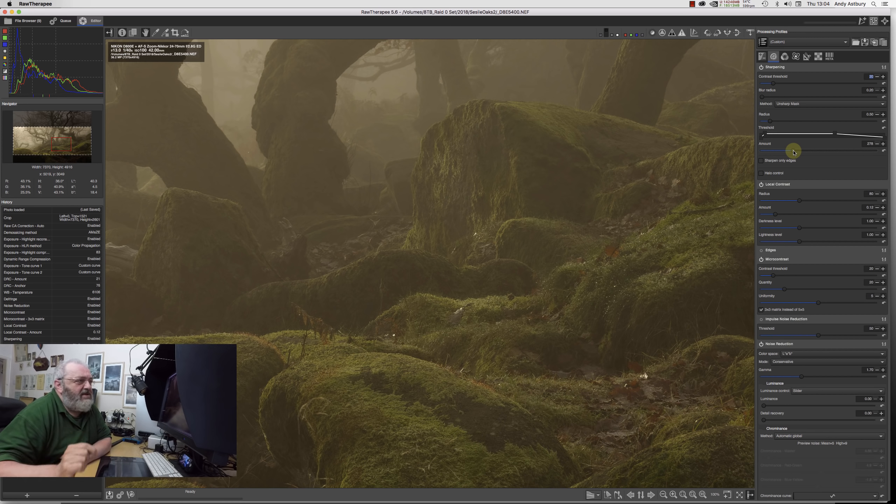
{"action": "left_click", "coordinate": [763, 97]}
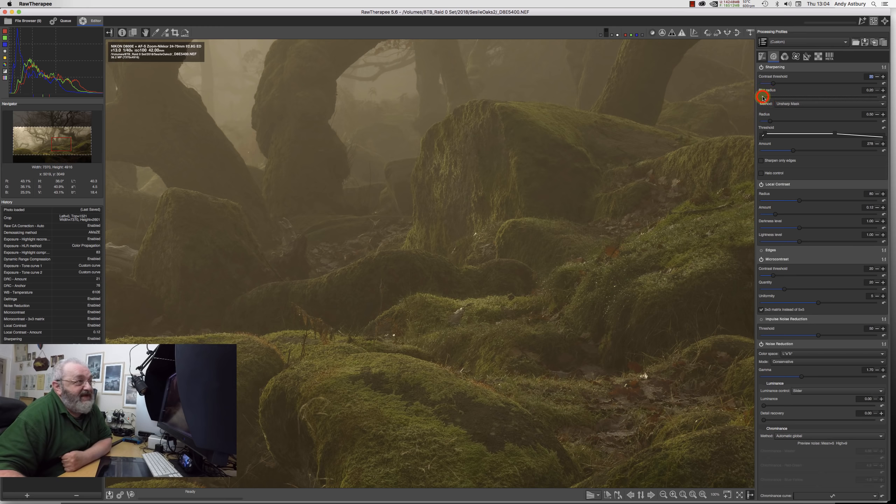
{"action": "left_click_drag", "start_coordinate": [763, 97], "coordinate": [772, 100]}
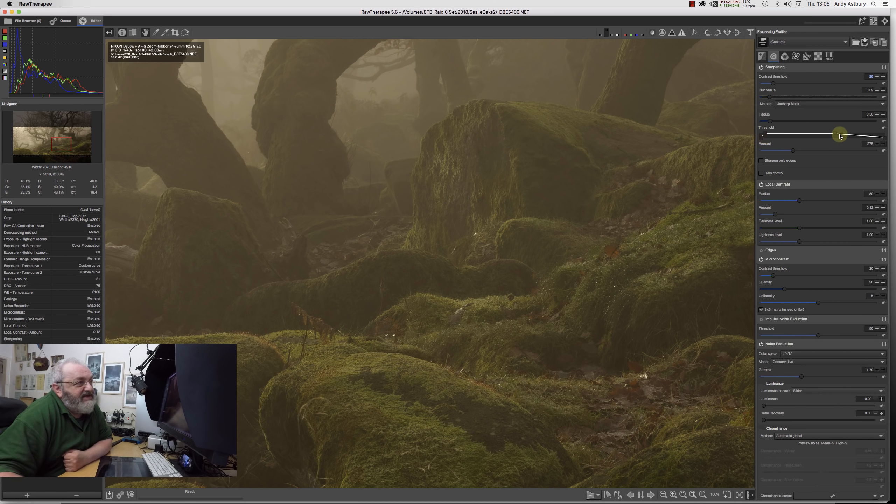
Reshape the Unsharp Mask threshold by moving its shadow and highlight end points slightly inward and its top-right point further toward the highlights.
{"action": "left_click", "coordinate": [762, 139]}
{"action": "left_click_drag", "start_coordinate": [761, 140], "coordinate": [764, 140]}
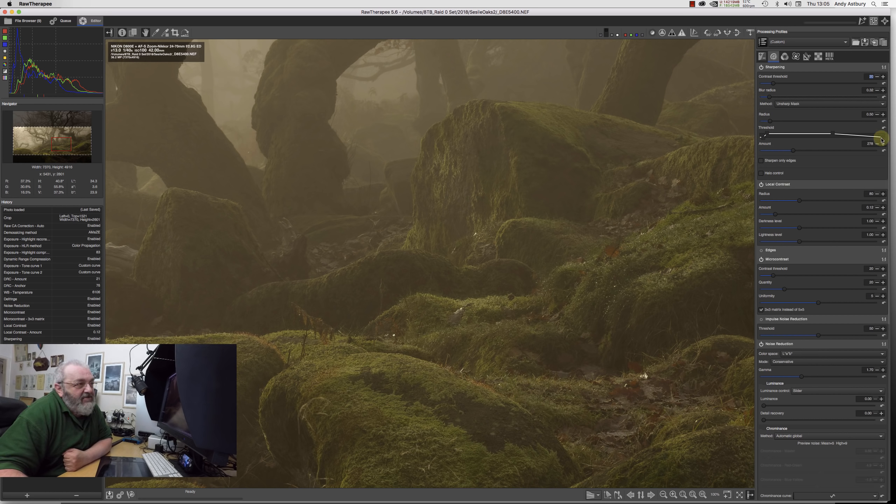
{"action": "left_click_drag", "start_coordinate": [881, 140], "coordinate": [880, 140]}
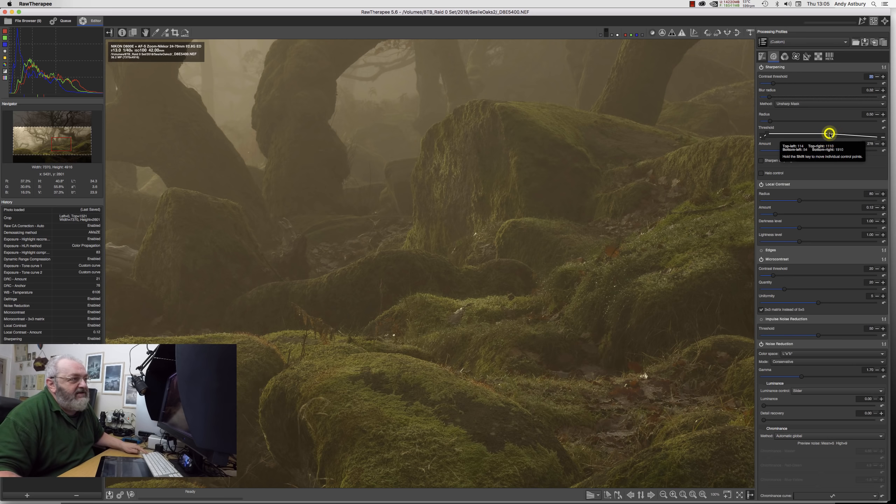
{"action": "left_click_drag", "start_coordinate": [831, 135], "coordinate": [854, 133]}
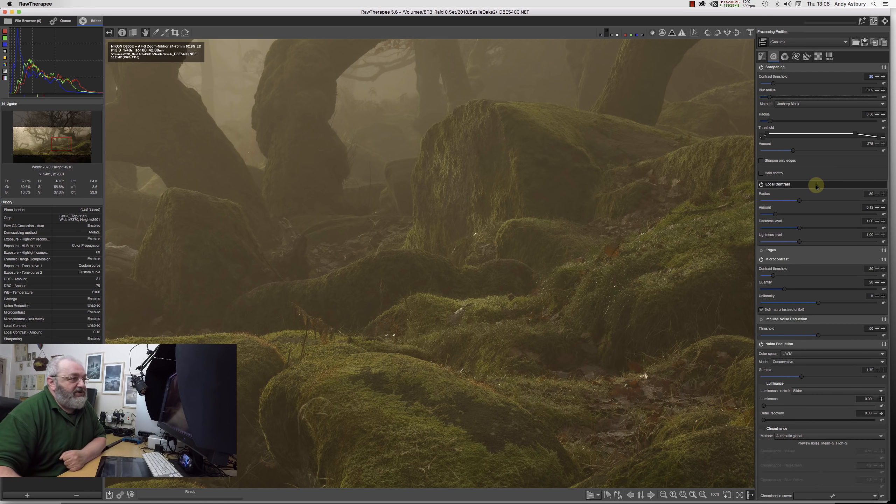
Enable Halo control for the sharpening and reduce its amount to about 35.
{"action": "left_click", "coordinate": [761, 173]}
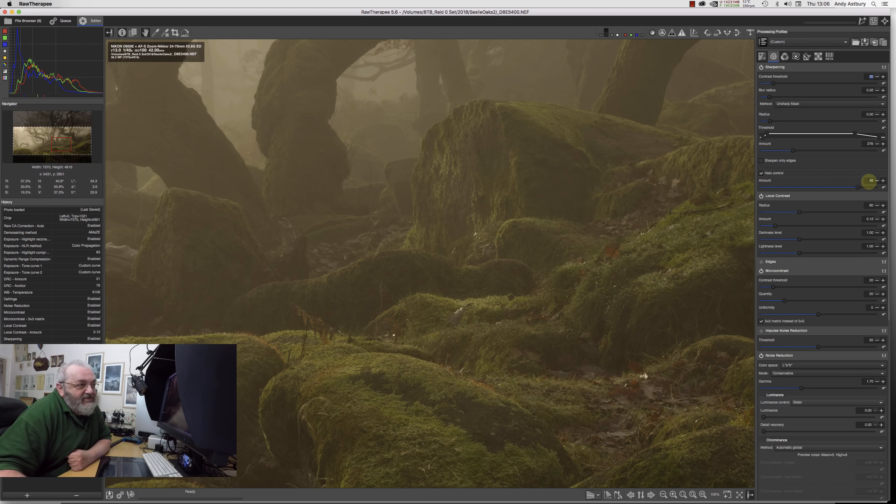
{"action": "left_click", "coordinate": [858, 187]}
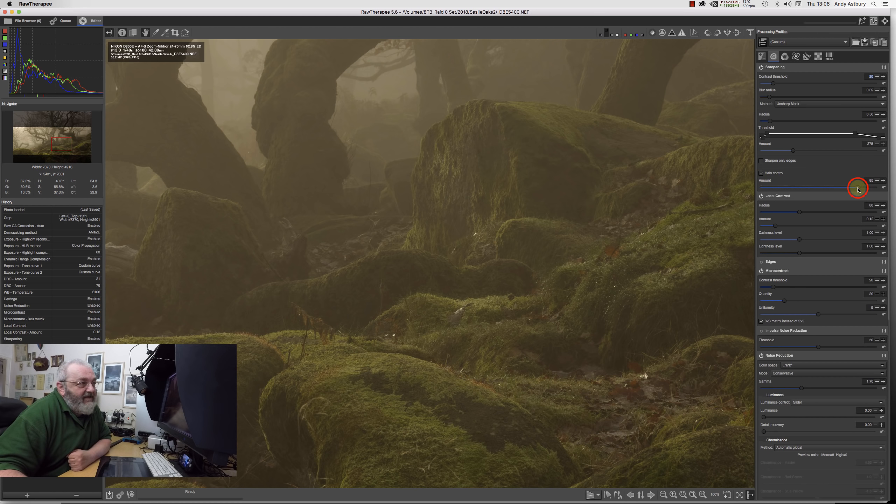
{"action": "left_click_drag", "start_coordinate": [858, 190], "coordinate": [802, 191]}
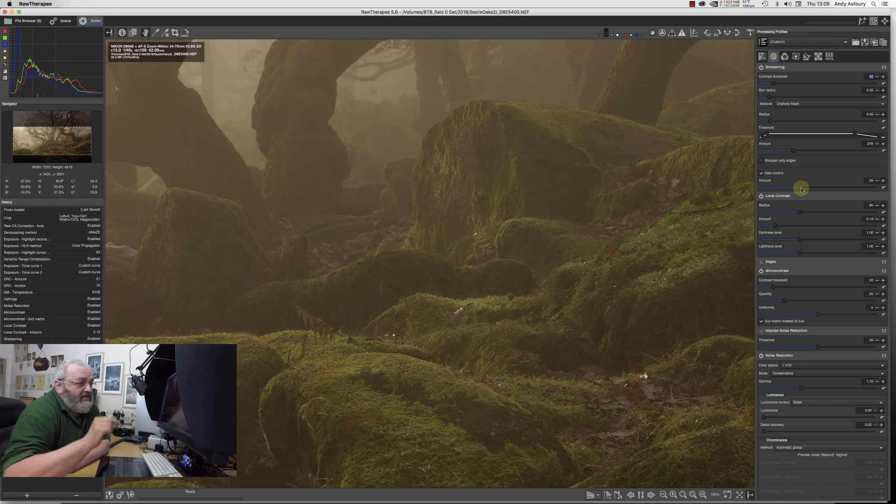
Set the output profile in Color Management to ProPhoto.
{"action": "left_click", "coordinate": [683, 495]}
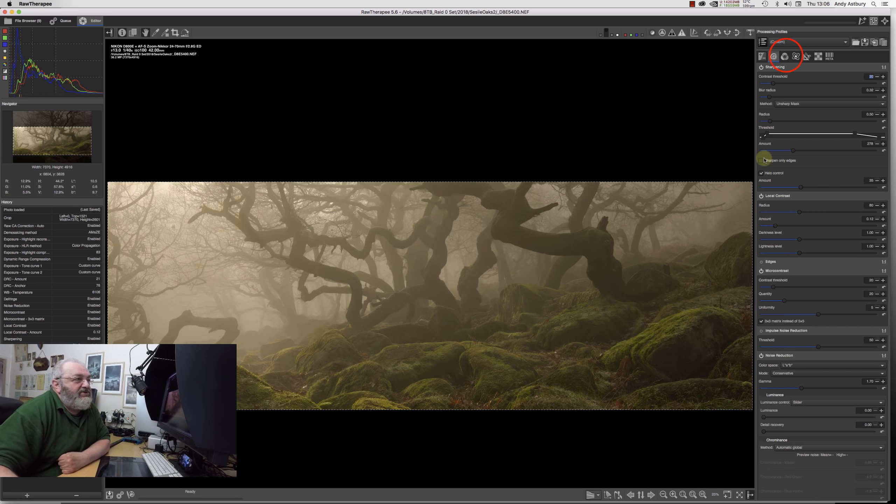
{"action": "left_click", "coordinate": [786, 56]}
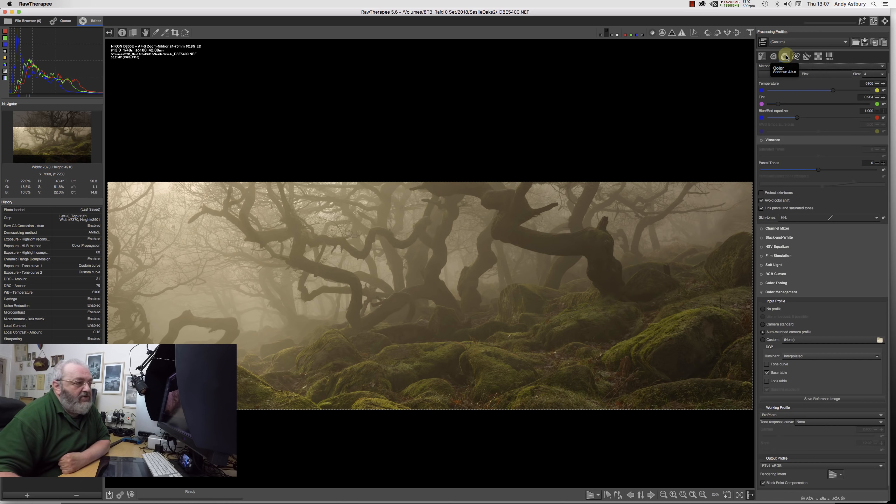
{"action": "left_click", "coordinate": [888, 282]}
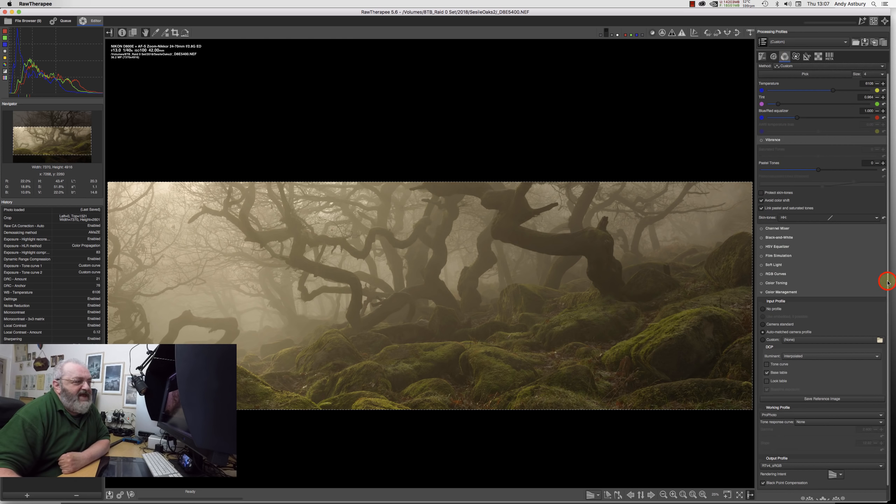
{"action": "left_click_drag", "start_coordinate": [888, 282], "coordinate": [886, 319]}
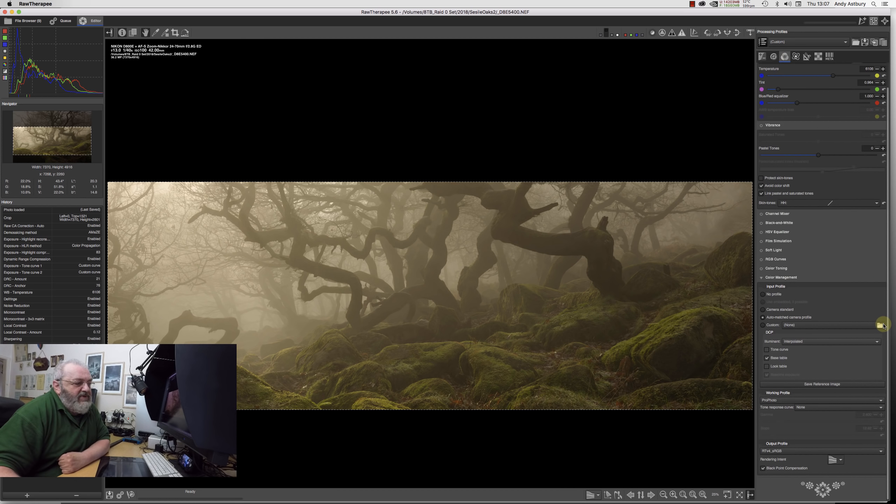
{"action": "left_click", "coordinate": [780, 452]}
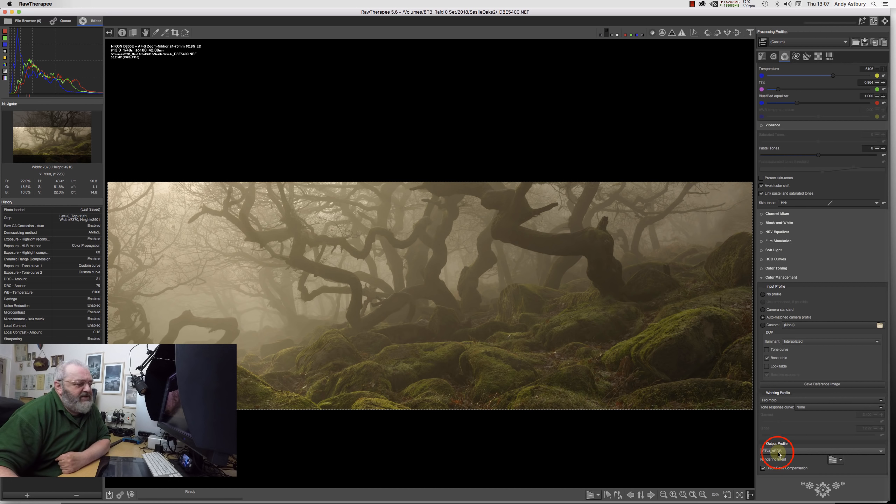
{"action": "left_click", "coordinate": [780, 452]}
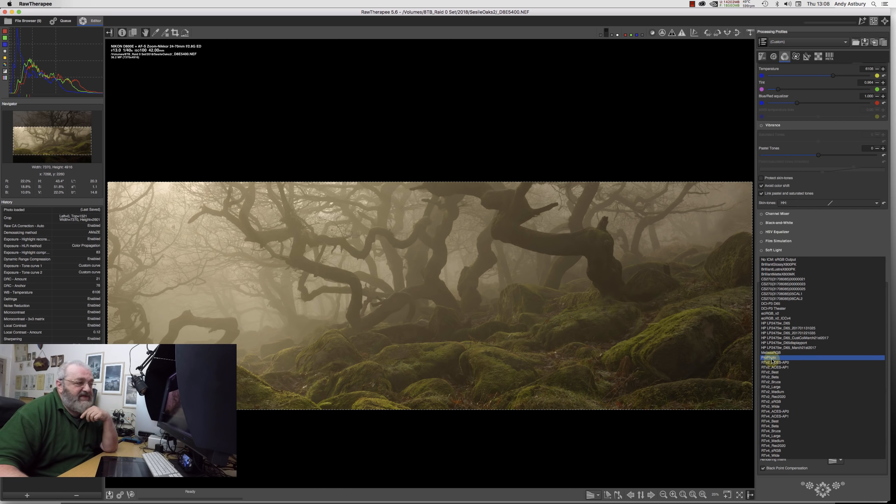
{"action": "left_click", "coordinate": [772, 358]}
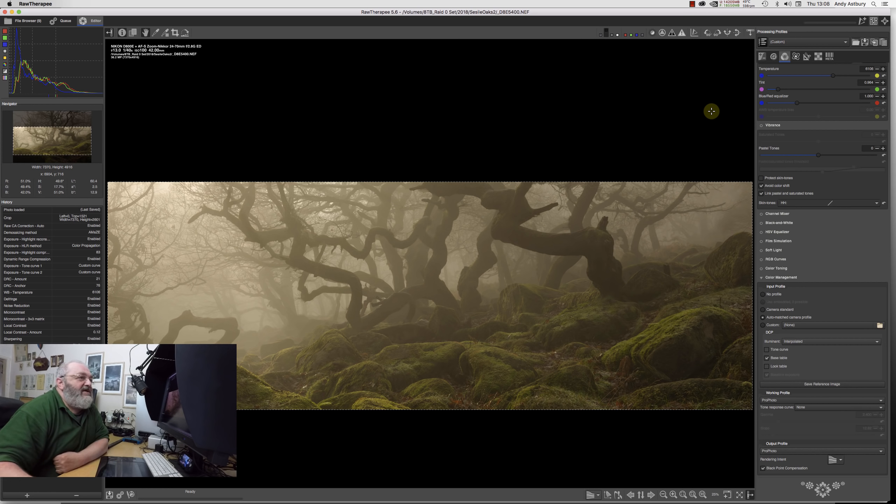
Save the current processing profile in the home folder as SesileOaks.pp3.
{"action": "left_click", "coordinate": [866, 43]}
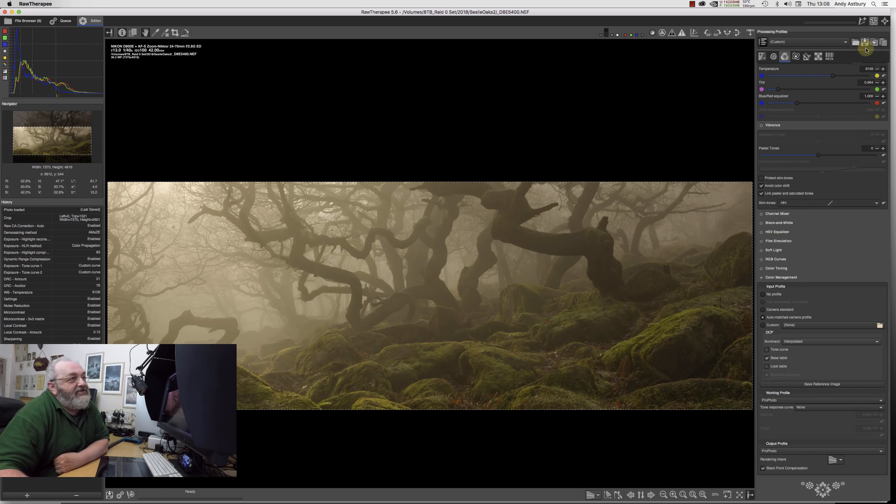
{"action": "left_click", "coordinate": [866, 43]}
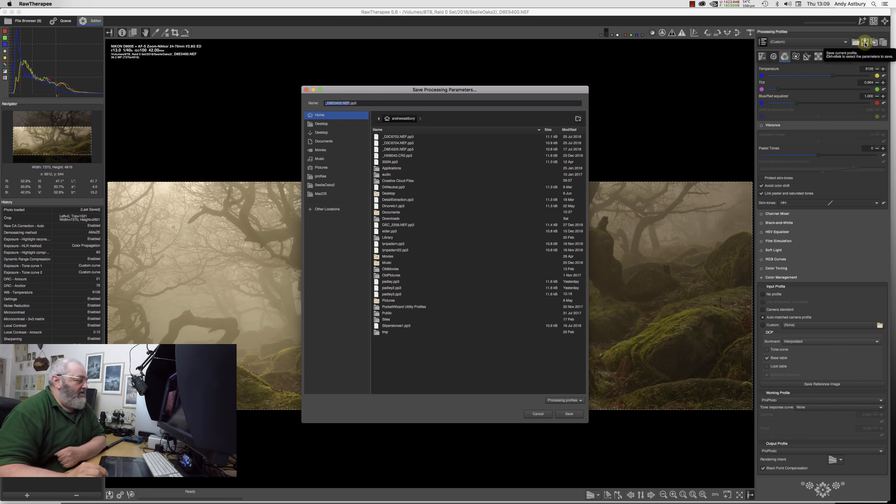
{"action": "type", "text": "S"}
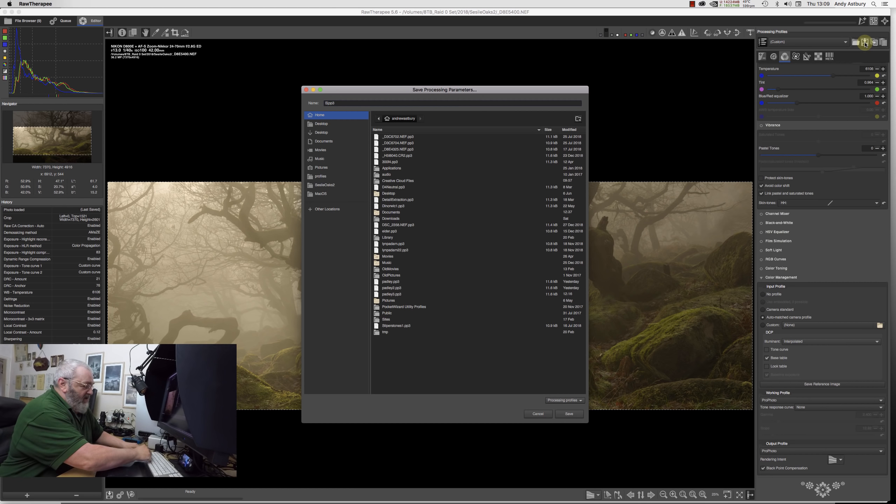
{"action": "type", "text": "esileOak"}
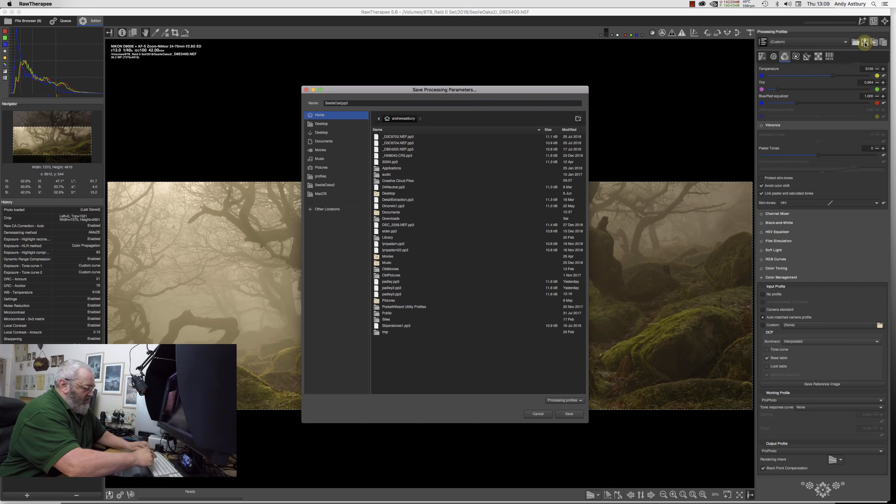
{"action": "type", "text": "s"}
{"action": "left_click", "coordinate": [566, 413]}
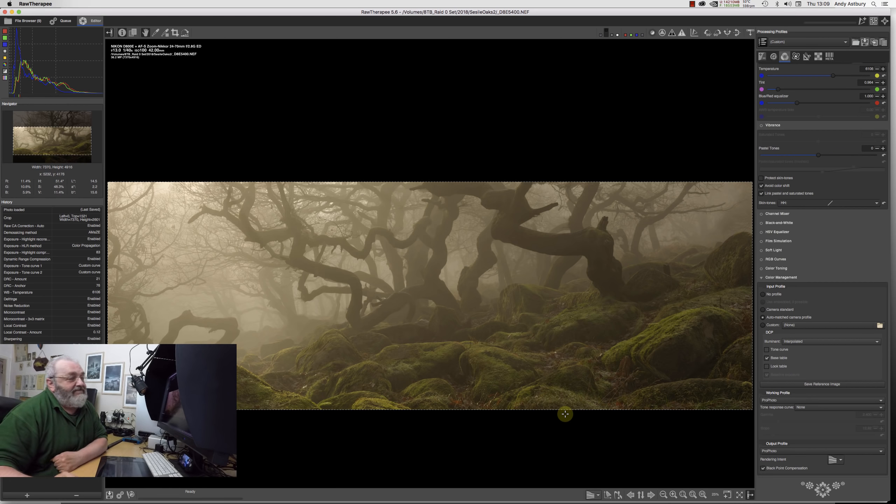
Check the external editor setting in the preferences and send the processed photo to Photoshop.
{"action": "left_click", "coordinate": [876, 23]}
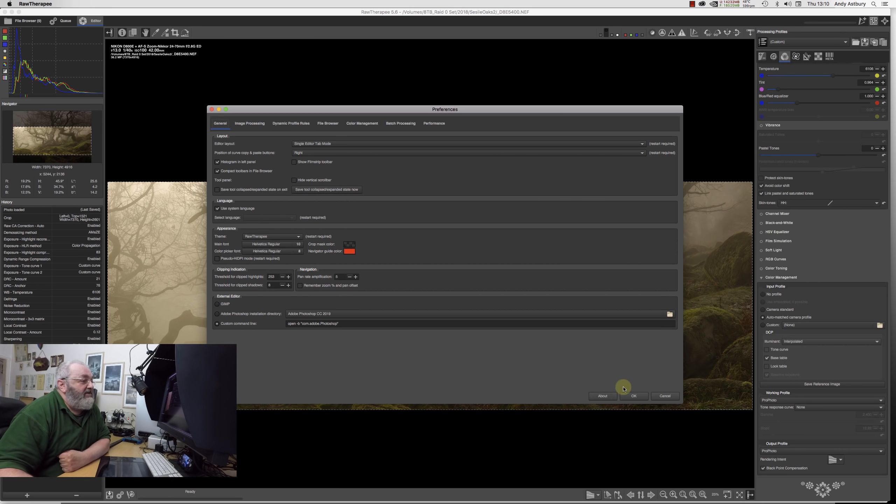
{"action": "left_click", "coordinate": [632, 396]}
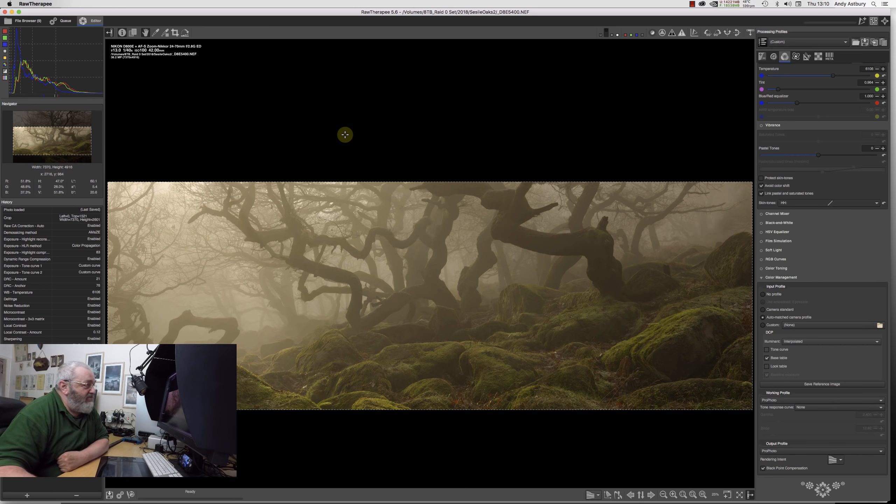
{"action": "left_click", "coordinate": [130, 495]}
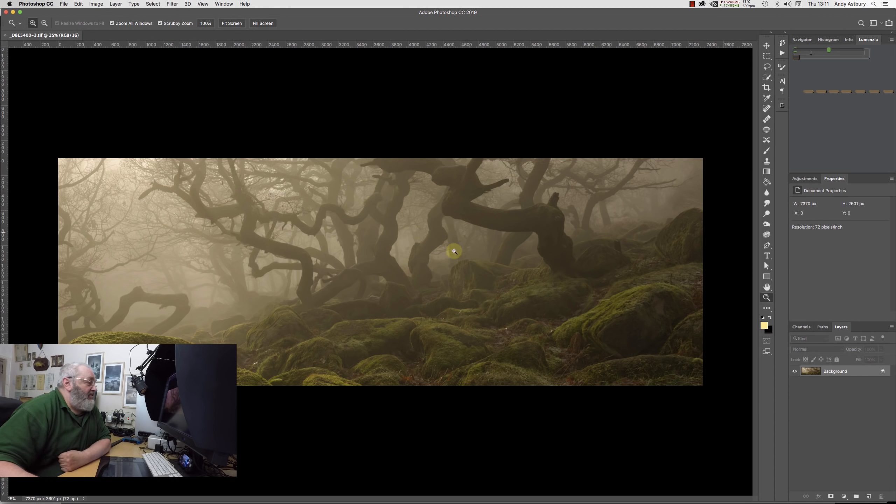
Switch back to RawTherapee and show the SesileOaks2 folder's photos in the file browser.
{"action": "mouse_move", "coordinate": [258, 503]}
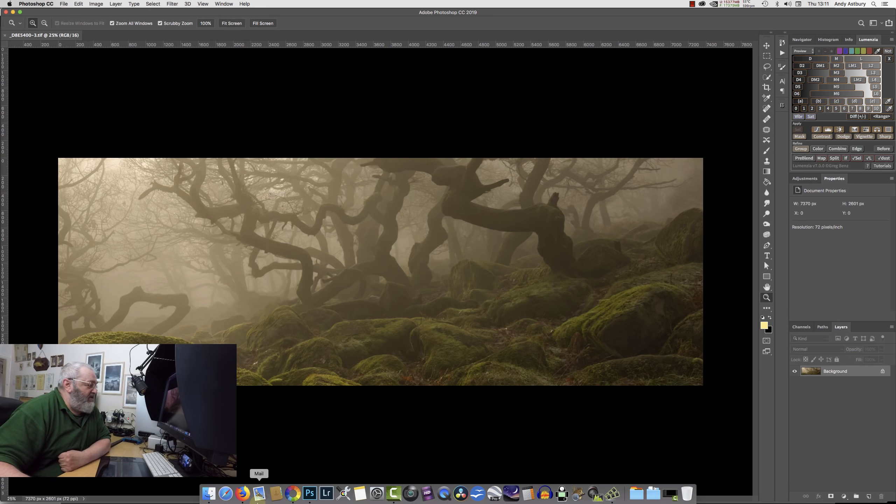
{"action": "left_click", "coordinate": [295, 498]}
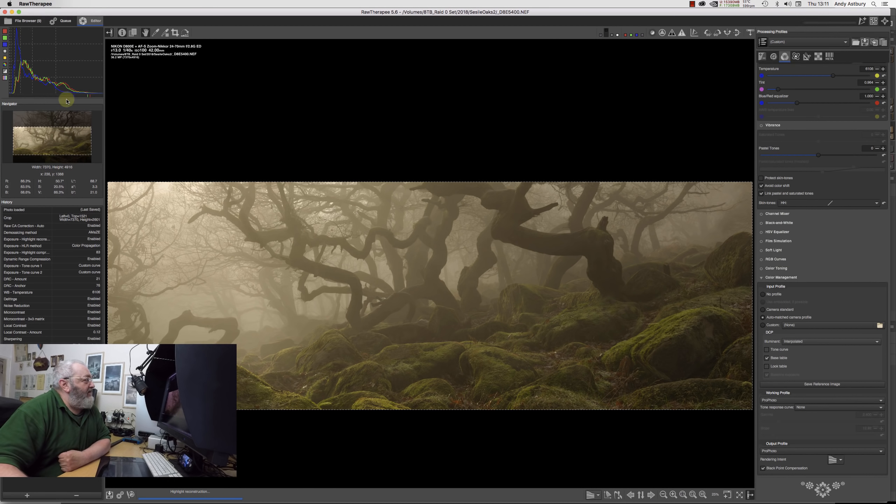
{"action": "left_click", "coordinate": [29, 22]}
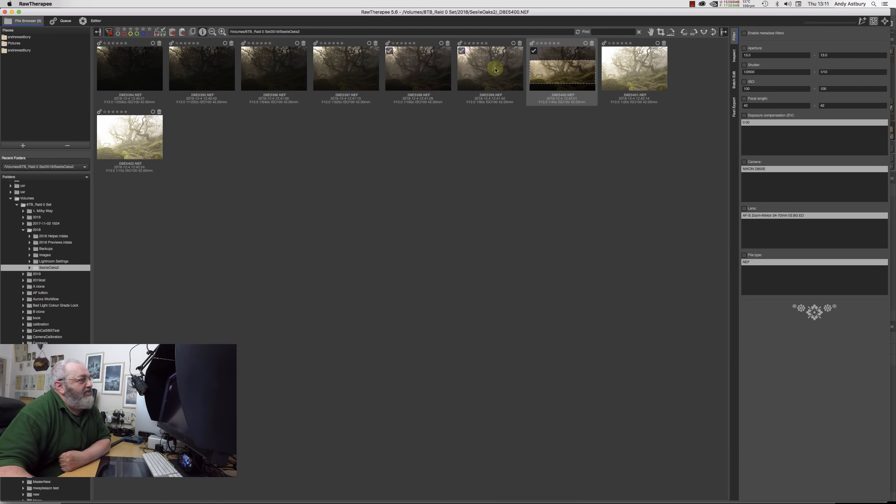
Open the photo _D8E5399.NEF from the SesileOaks2 folder in the editor.
{"action": "left_click", "coordinate": [473, 78]}
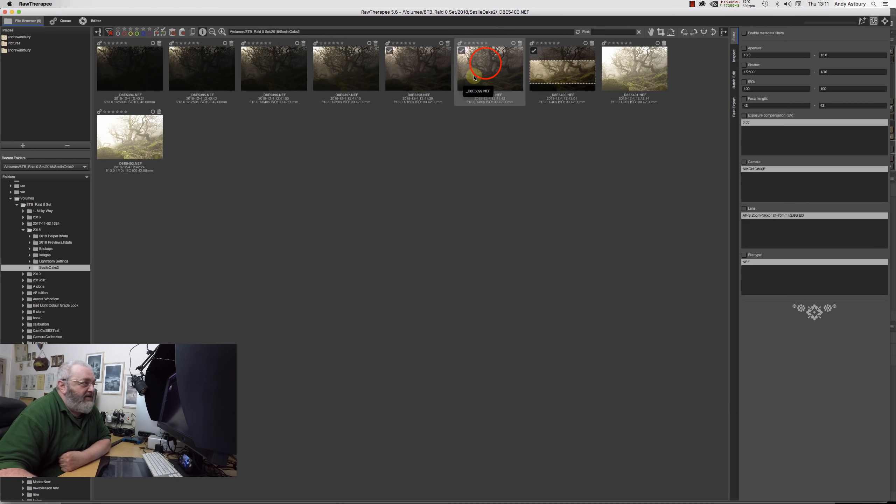
{"action": "right_click", "coordinate": [474, 76]}
{"action": "double_click", "coordinate": [485, 63]}
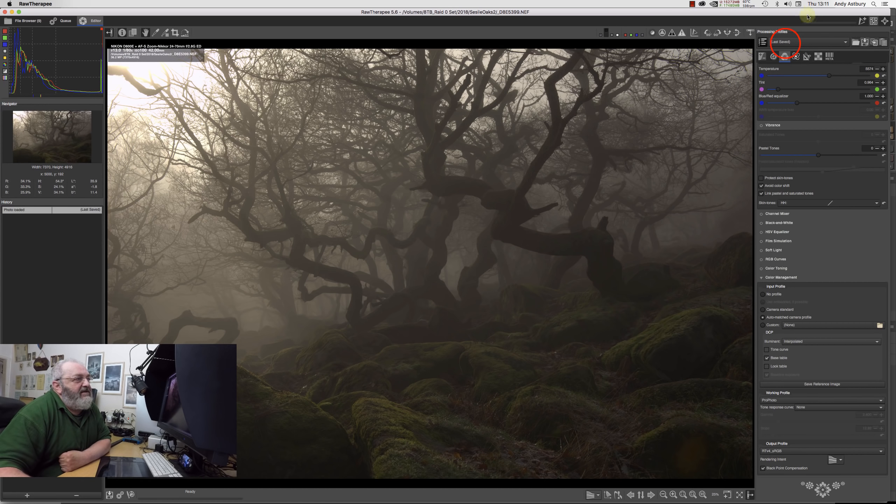
Load the SesileOaks.pp3 processing profile from the home folder onto the photo and send the result to Photoshop.
{"action": "left_click", "coordinate": [787, 43]}
{"action": "left_click", "coordinate": [787, 42]}
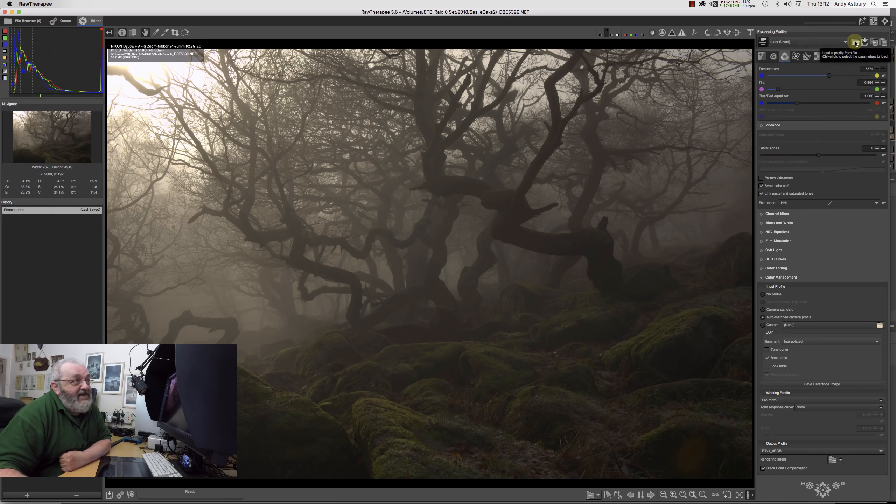
{"action": "left_click", "coordinate": [856, 43]}
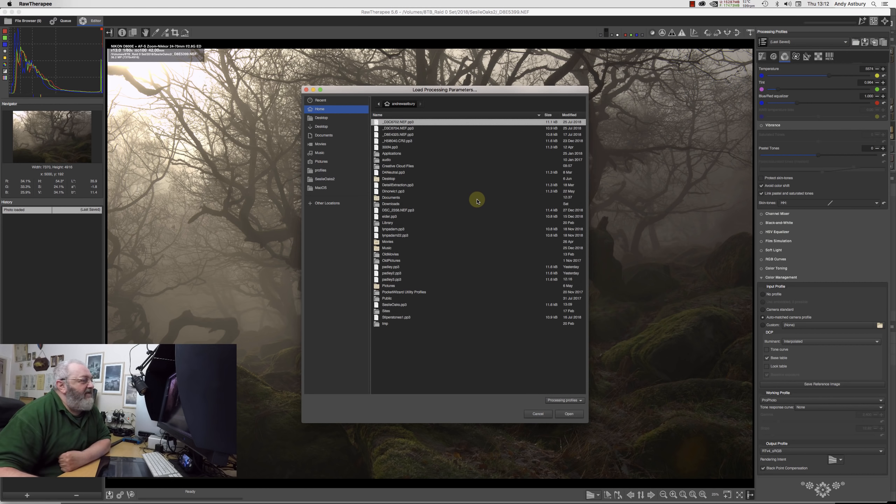
{"action": "left_click", "coordinate": [400, 306]}
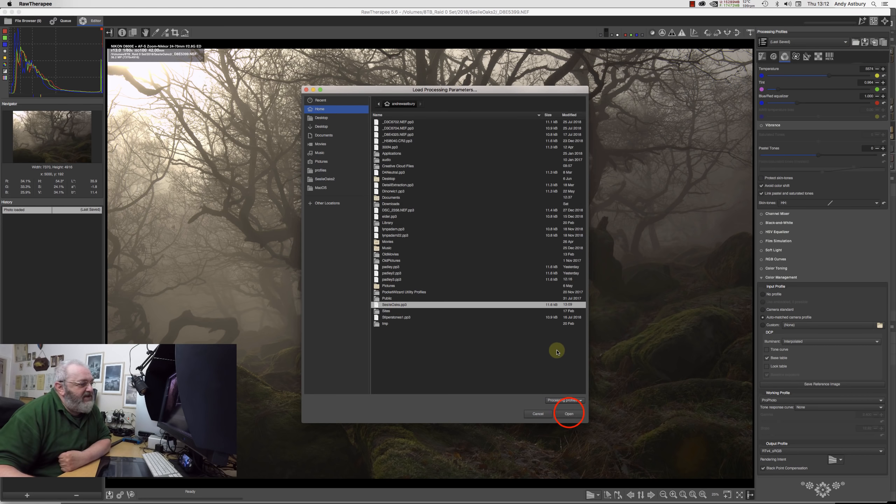
{"action": "left_click", "coordinate": [569, 414]}
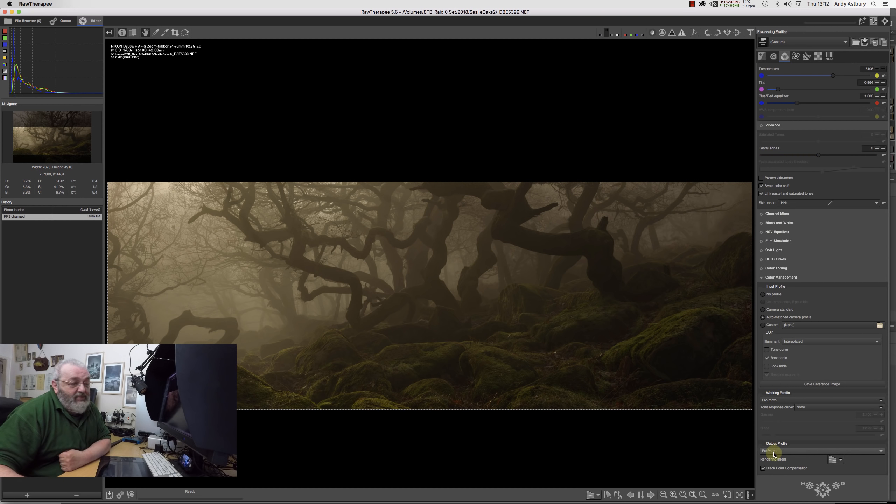
{"action": "left_click", "coordinate": [131, 495]}
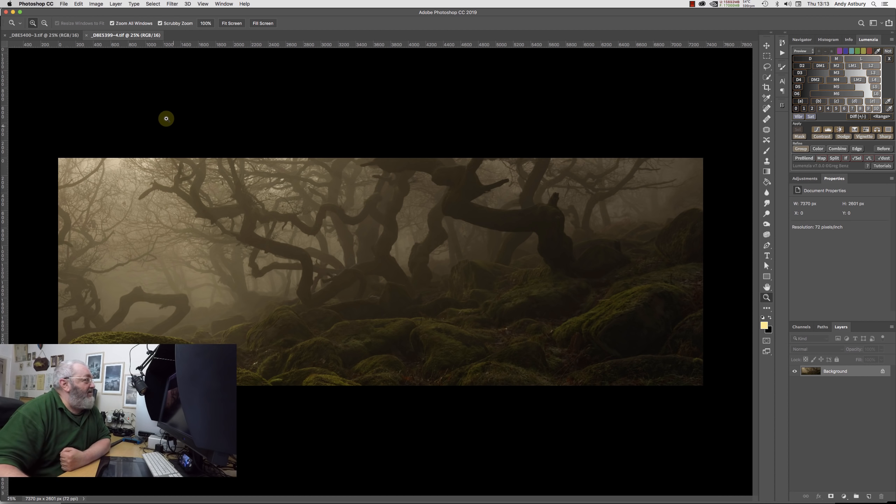
Load the two open files, _D8E5400-3.tif and _D8E5399-4.tif, into one stack as layers without automatic alignment.
{"action": "left_click", "coordinate": [64, 4]}
{"action": "mouse_move", "coordinate": [106, 162]}
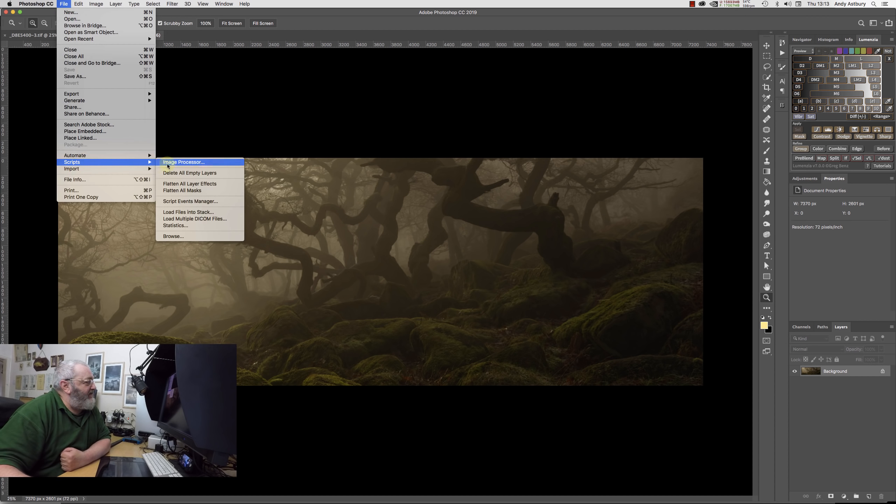
{"action": "left_click", "coordinate": [172, 214]}
{"action": "left_click", "coordinate": [486, 266]}
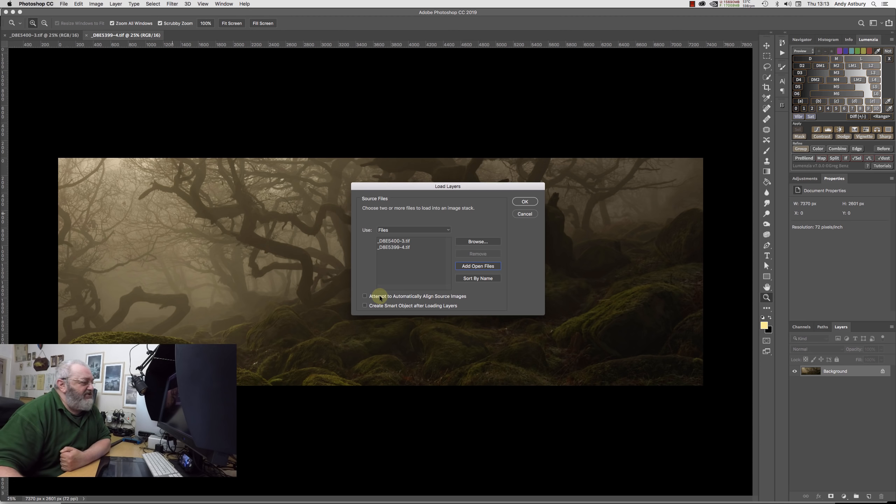
{"action": "left_click", "coordinate": [524, 202]}
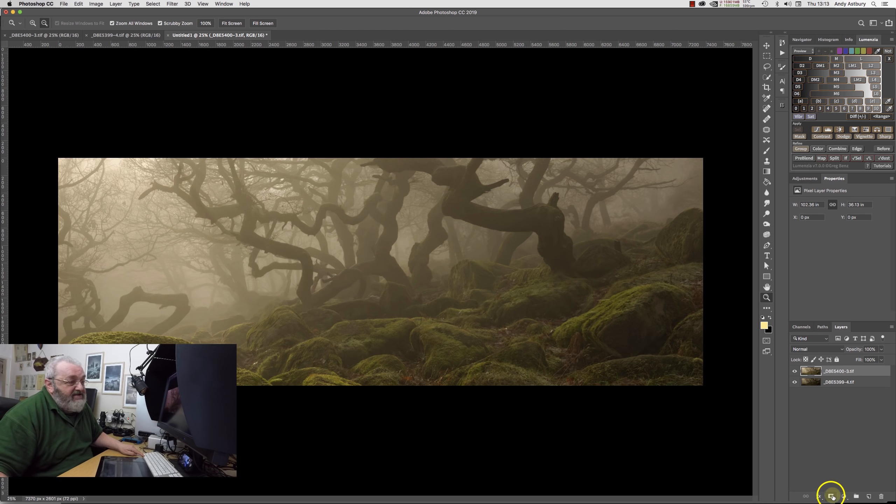
Add a black mask to the _D8E5400-3.tif layer and brush white at 24% opacity over the mossy boulders to reveal them.
{"action": "left_click", "coordinate": [833, 497], "text": "alt"}
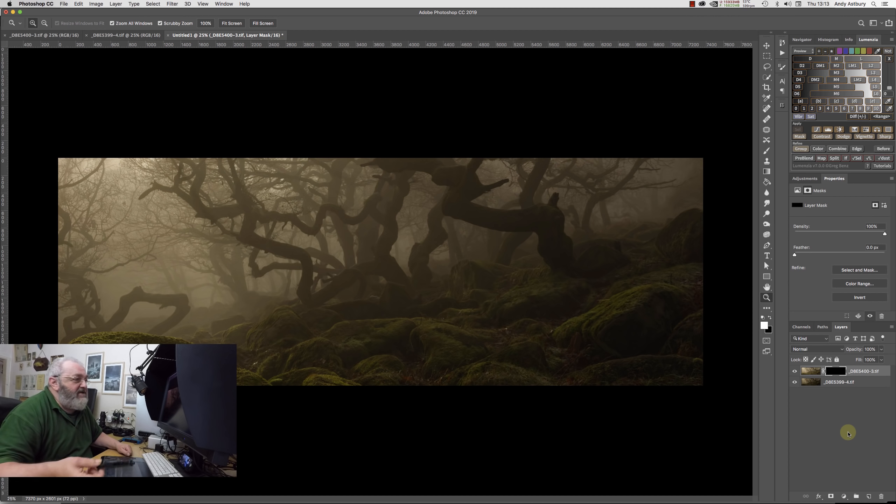
{"action": "left_click", "coordinate": [767, 152]}
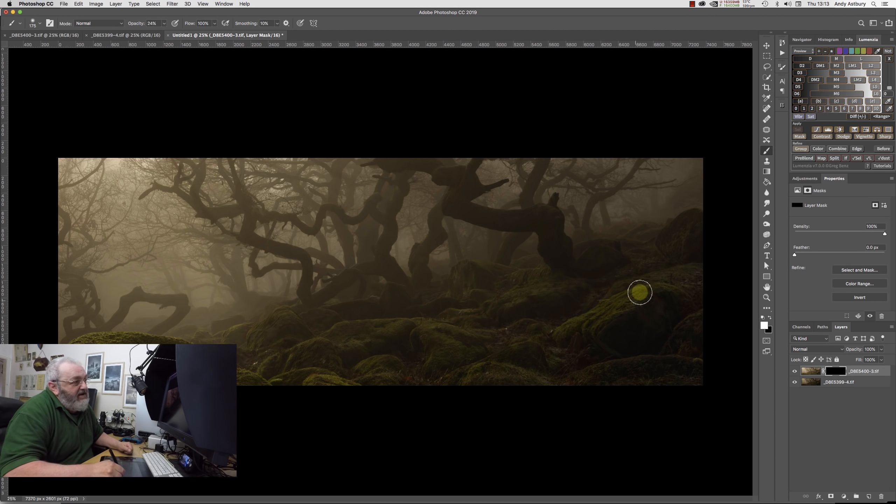
{"action": "left_click_drag", "start_coordinate": [667, 291], "coordinate": [595, 316]}
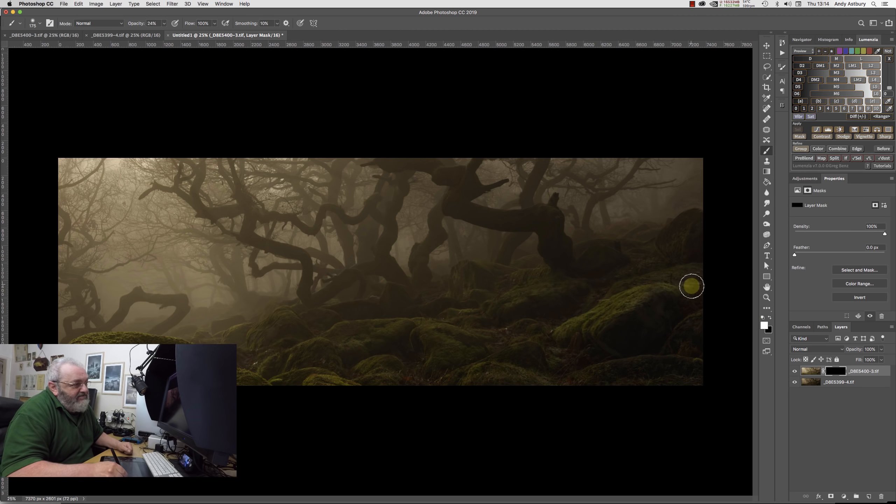
{"action": "mouse_move", "coordinate": [625, 258]}
{"action": "left_mouse_down"}
{"action": "mouse_move", "coordinate": [636, 285]}
{"action": "mouse_move", "coordinate": [651, 283]}
{"action": "left_mouse_up"}
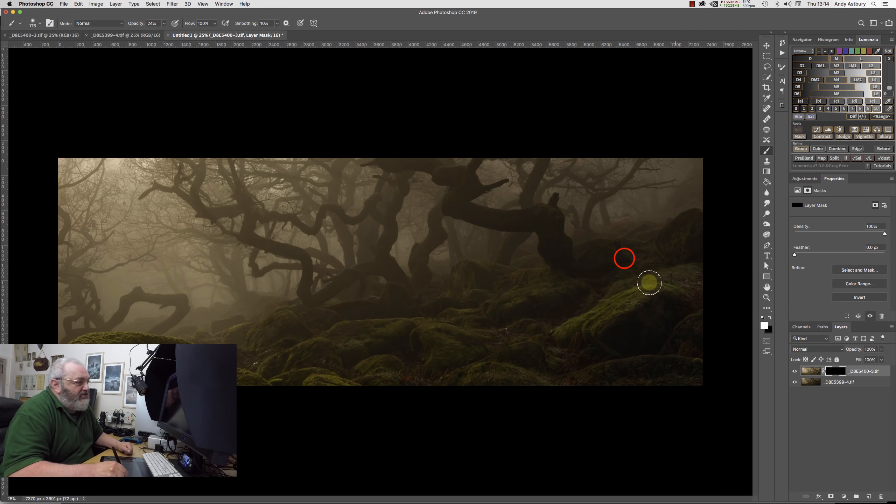
{"action": "left_click_drag", "start_coordinate": [691, 254], "coordinate": [605, 260]}
{"action": "left_click", "coordinate": [559, 292]}
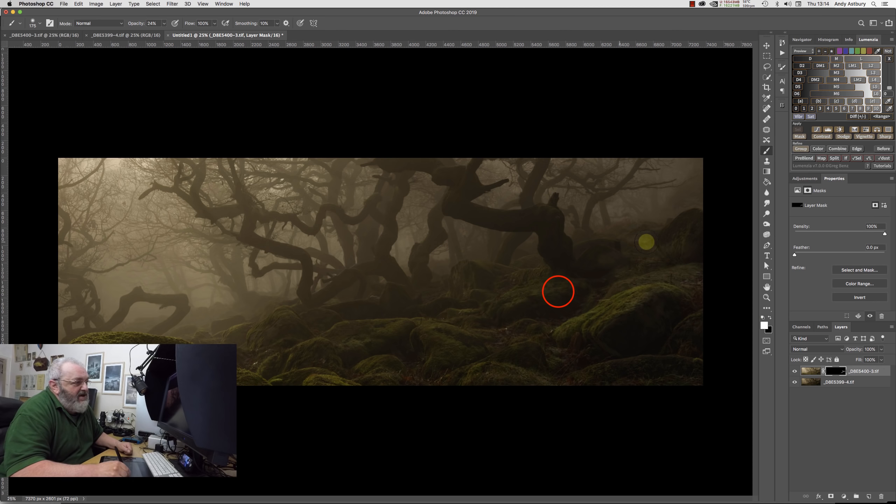
{"action": "left_click", "coordinate": [566, 290]}
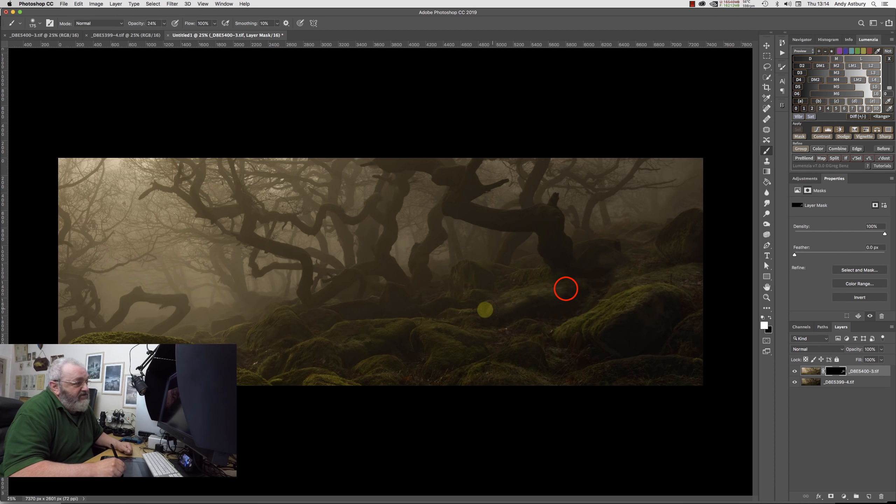
{"action": "left_click", "coordinate": [536, 350]}
{"action": "left_click", "coordinate": [524, 326]}
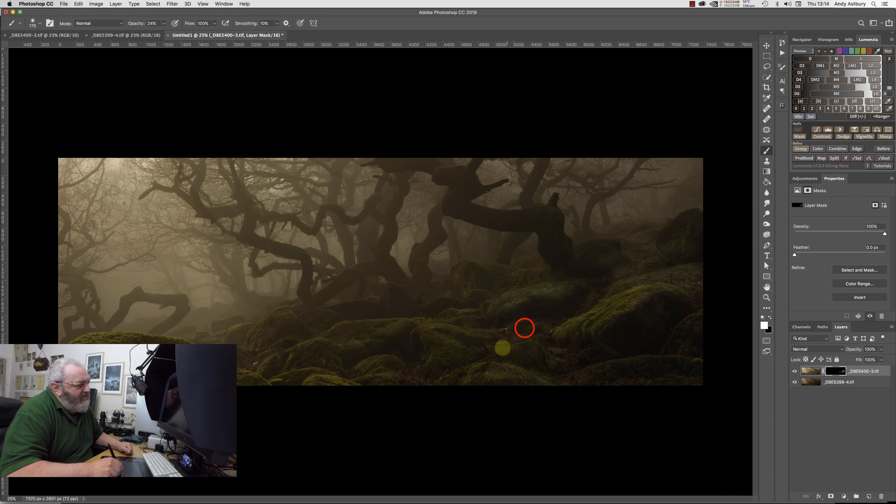
{"action": "left_click", "coordinate": [408, 326]}
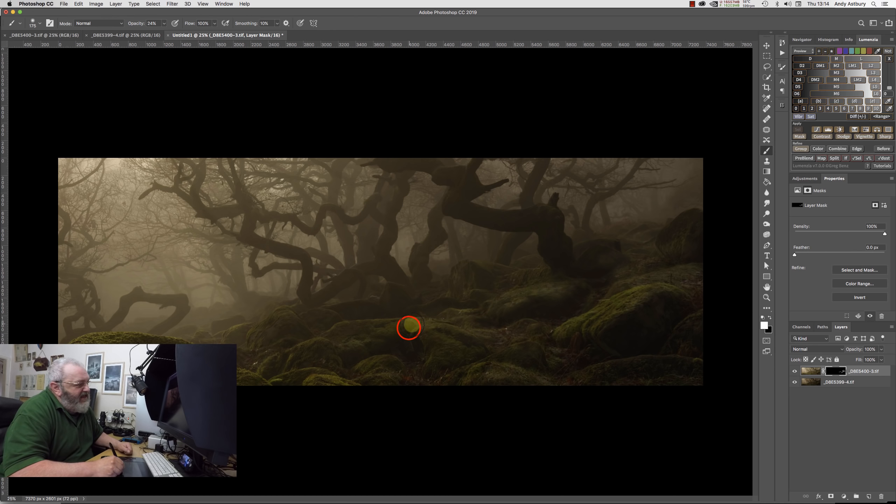
{"action": "left_click", "coordinate": [322, 348]}
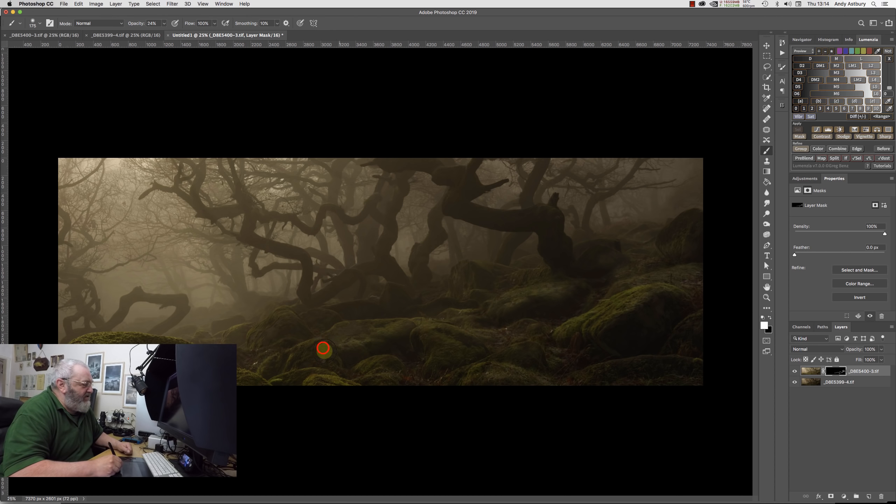
{"action": "left_click", "coordinate": [356, 352]}
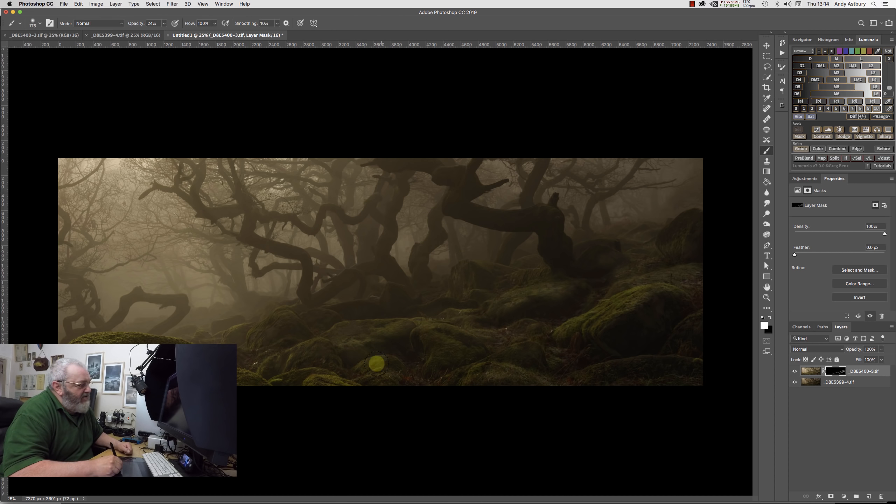
{"action": "left_click", "coordinate": [532, 286]}
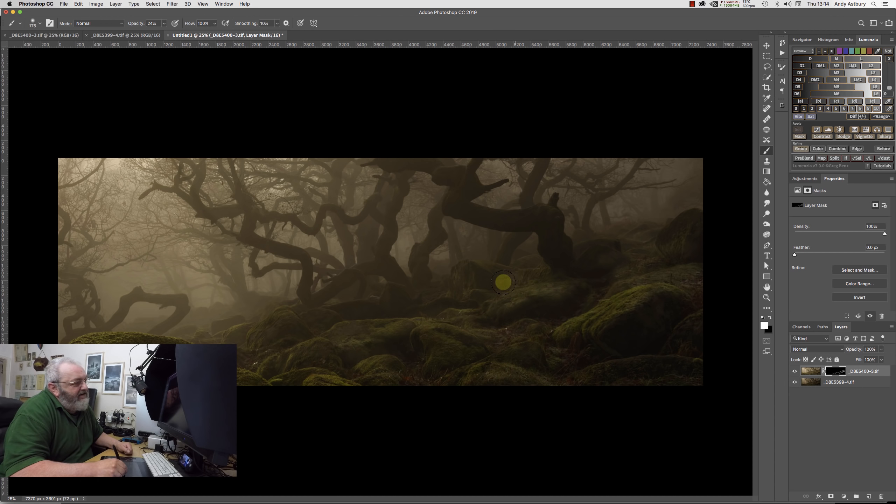
{"action": "left_click", "coordinate": [655, 291]}
{"action": "left_click", "coordinate": [654, 292]}
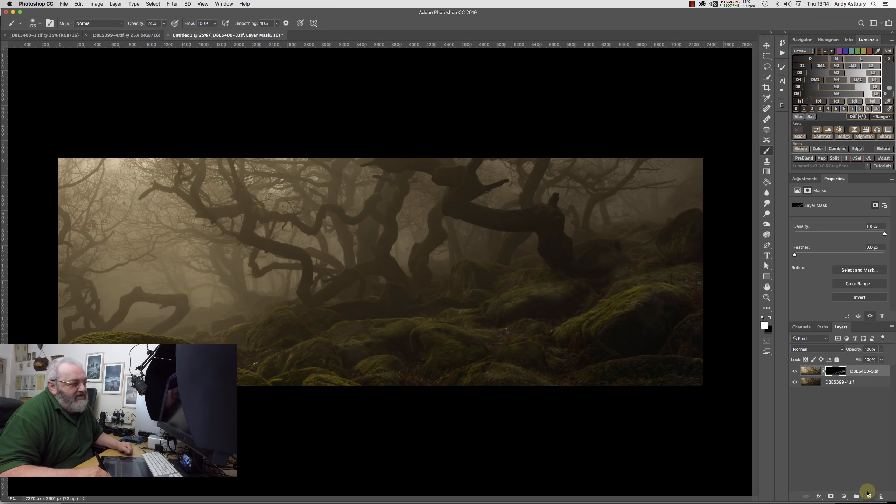
{"action": "mouse_move", "coordinate": [677, 323]}
{"action": "left_mouse_down"}
{"action": "mouse_move", "coordinate": [597, 332]}
{"action": "mouse_move", "coordinate": [563, 349]}
{"action": "mouse_move", "coordinate": [569, 337]}
{"action": "mouse_move", "coordinate": [614, 318]}
{"action": "mouse_move", "coordinate": [605, 293]}
{"action": "mouse_move", "coordinate": [578, 310]}
{"action": "left_mouse_up"}
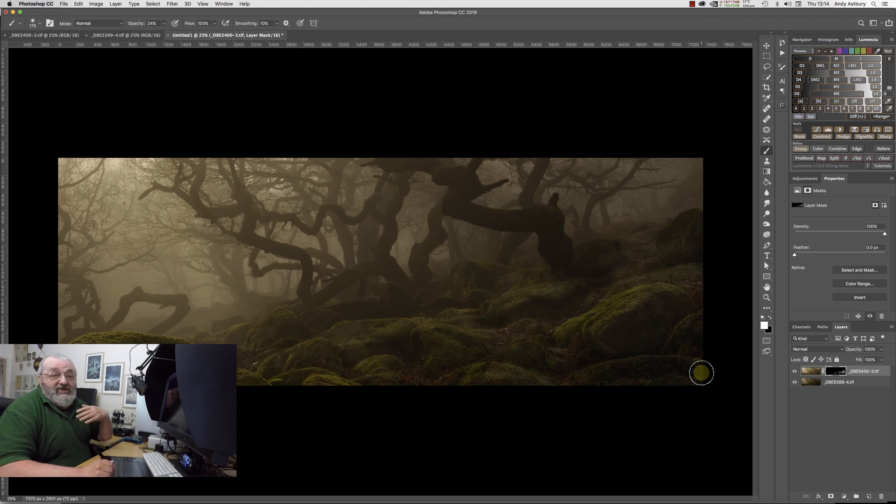
Add a new empty layer above the stack and set its blend mode to Soft Light.
{"action": "left_click", "coordinate": [870, 497]}
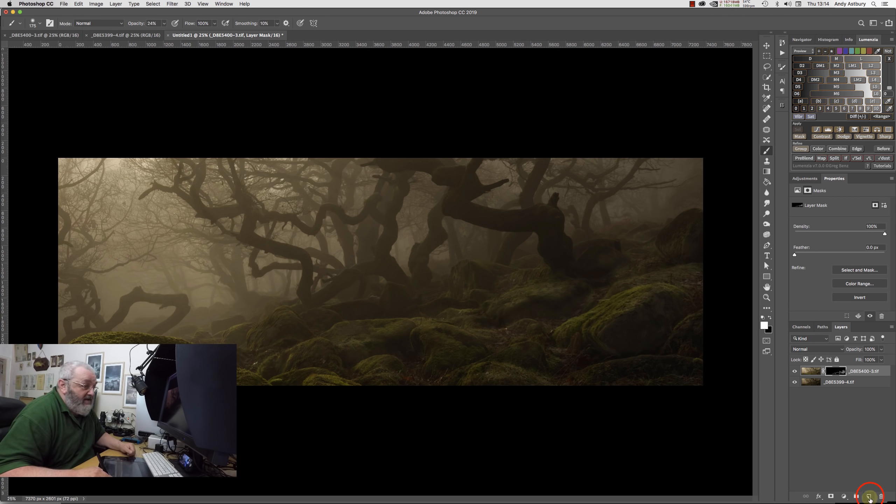
{"action": "left_click", "coordinate": [811, 349]}
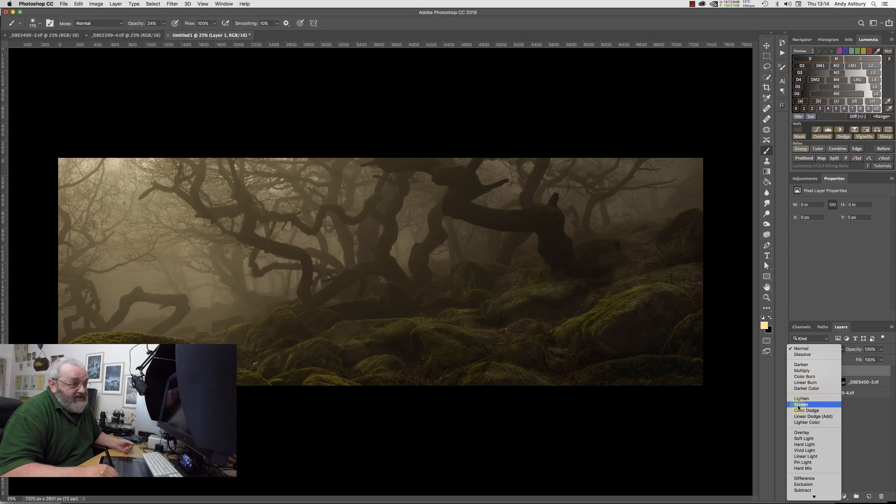
{"action": "left_click", "coordinate": [803, 438]}
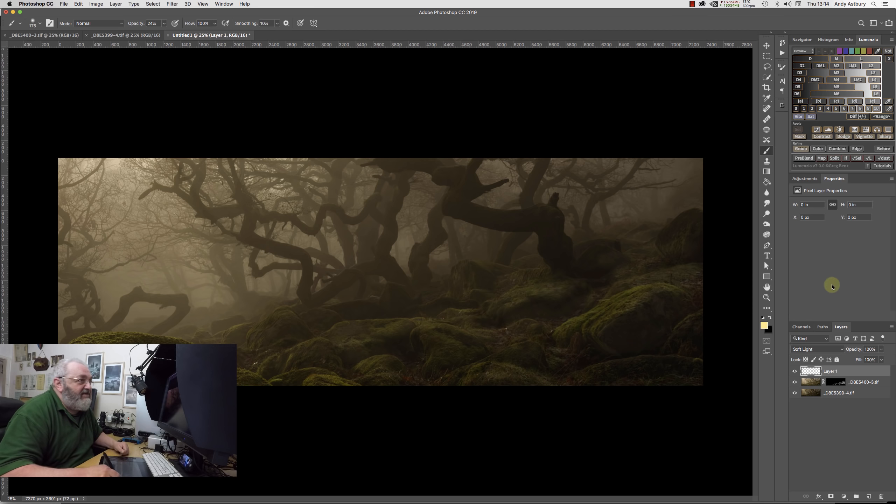
Preview Lumenzia's L luminosity mask, lower its Levels white input to 197, and apply it as a mask to Layer 1.
{"action": "left_click", "coordinate": [864, 59]}
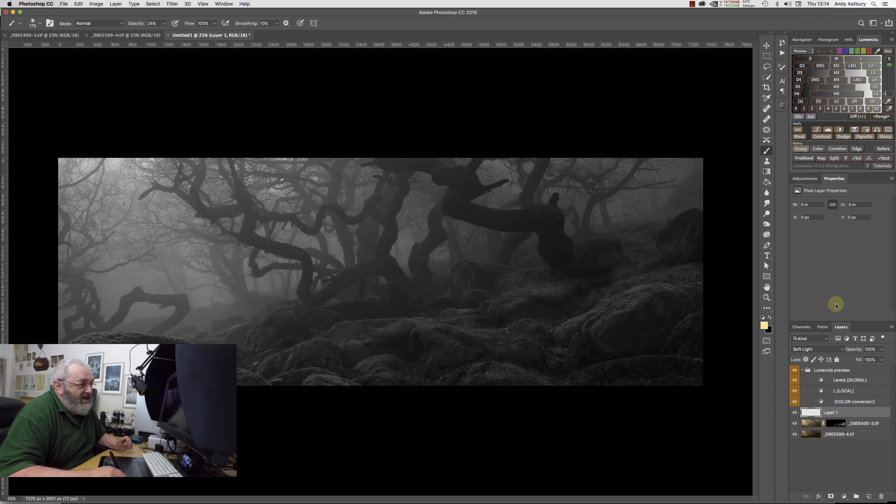
{"action": "left_click", "coordinate": [843, 380]}
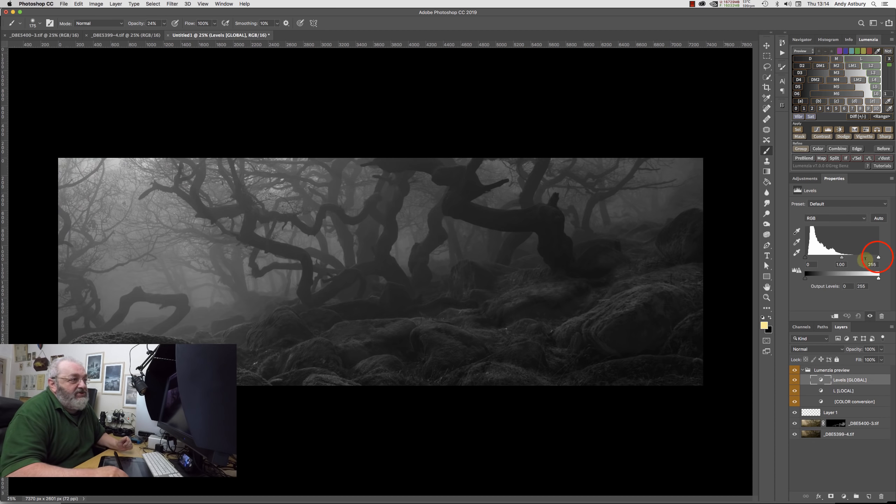
{"action": "left_click_drag", "start_coordinate": [879, 258], "coordinate": [862, 257]}
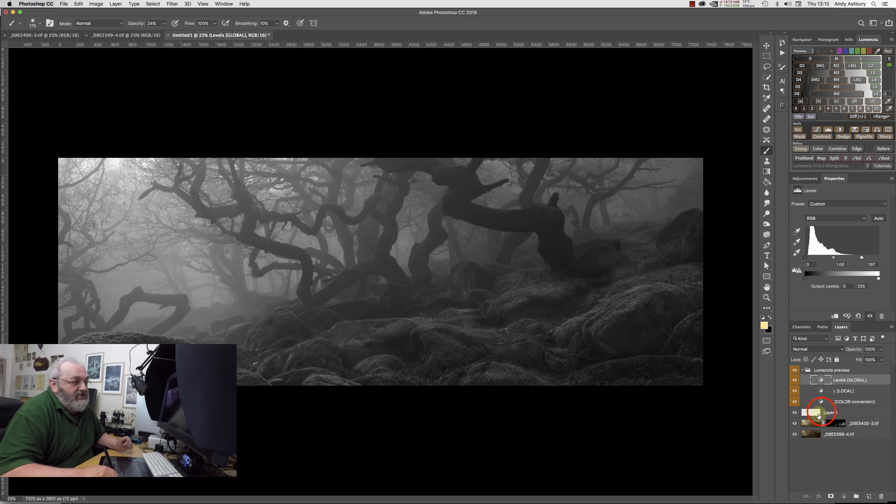
{"action": "left_click", "coordinate": [819, 413]}
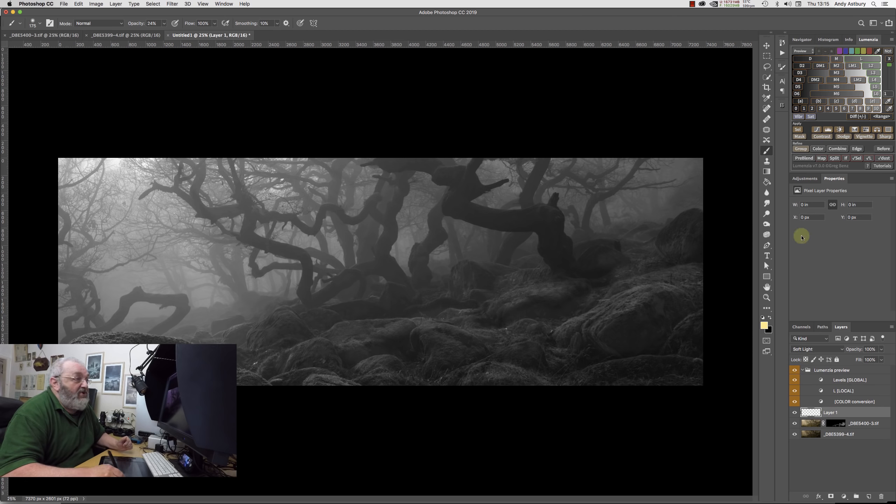
{"action": "left_click", "coordinate": [800, 136]}
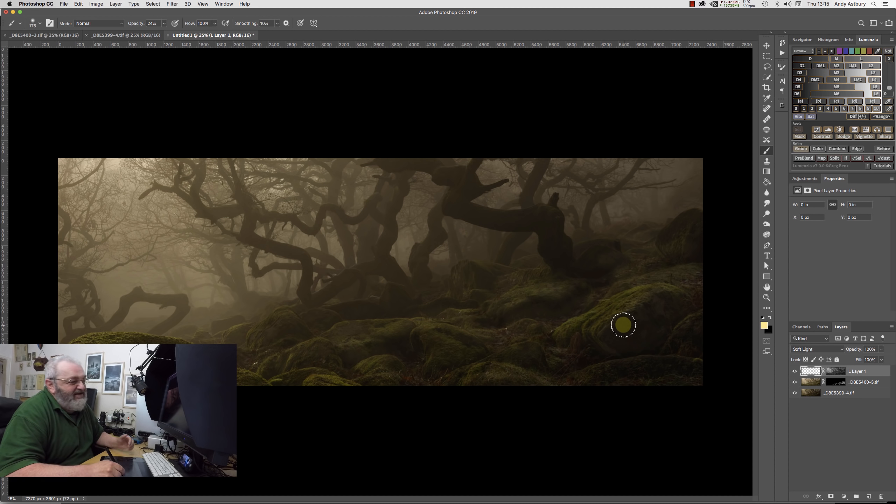
Paint pale yellow at 24% brush opacity over the mossy boulders in the right half of the Soft Light layer.
{"action": "left_click_drag", "start_coordinate": [664, 292], "coordinate": [648, 296]}
{"action": "mouse_move", "coordinate": [627, 304]}
{"action": "left_mouse_down"}
{"action": "mouse_move", "coordinate": [580, 331]}
{"action": "mouse_move", "coordinate": [582, 315]}
{"action": "mouse_move", "coordinate": [562, 326]}
{"action": "mouse_move", "coordinate": [570, 304]}
{"action": "mouse_move", "coordinate": [531, 292]}
{"action": "mouse_move", "coordinate": [500, 309]}
{"action": "left_mouse_up"}
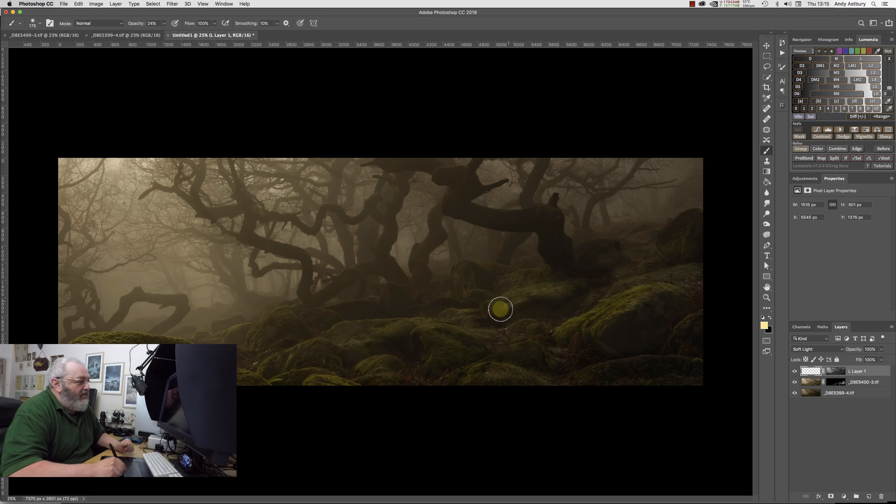
{"action": "left_click", "coordinate": [633, 297]}
{"action": "mouse_move", "coordinate": [704, 277]}
{"action": "left_mouse_down"}
{"action": "mouse_move", "coordinate": [676, 294]}
{"action": "mouse_move", "coordinate": [601, 312]}
{"action": "left_mouse_up"}
{"action": "left_click", "coordinate": [442, 345]}
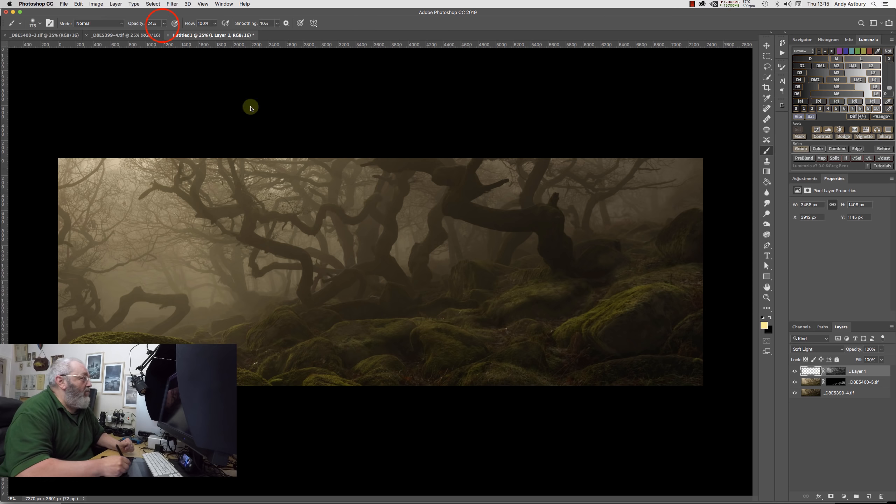
Raise the brush opacity to 67% and paint more pale yellow over the mossy rocks in the lower centre.
{"action": "left_click", "coordinate": [165, 24]}
{"action": "left_click_drag", "start_coordinate": [162, 34], "coordinate": [179, 34]}
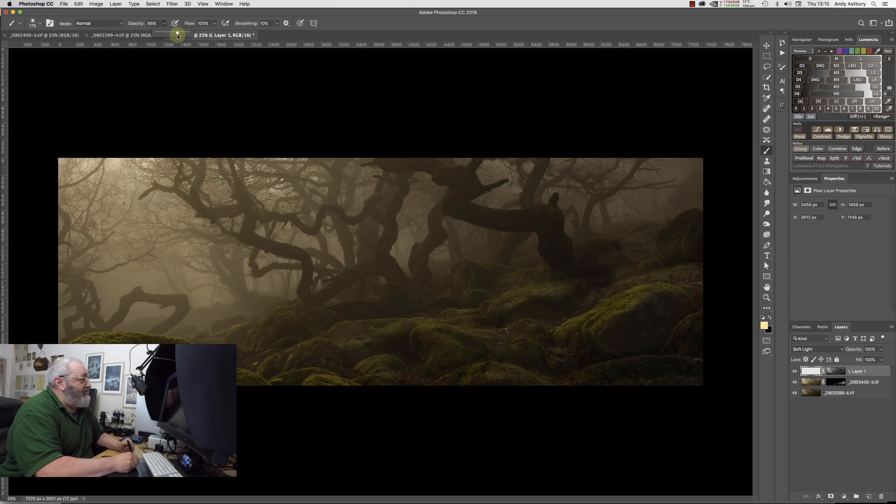
{"action": "left_click", "coordinate": [407, 328]}
{"action": "mouse_move", "coordinate": [357, 328]}
{"action": "left_mouse_down"}
{"action": "mouse_move", "coordinate": [357, 346]}
{"action": "mouse_move", "coordinate": [430, 332]}
{"action": "mouse_move", "coordinate": [440, 350]}
{"action": "left_mouse_up"}
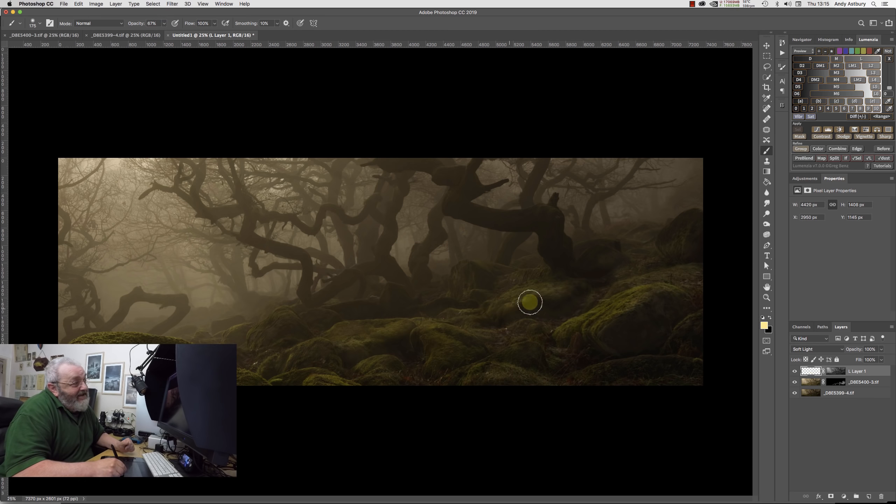
Paint pale yellow at 67% brush opacity over the mossy rocks near the image's far right edge on the Soft Light layer.
{"action": "mouse_move", "coordinate": [635, 286]}
{"action": "left_mouse_down"}
{"action": "mouse_move", "coordinate": [698, 272]}
{"action": "mouse_move", "coordinate": [690, 269]}
{"action": "left_mouse_up"}
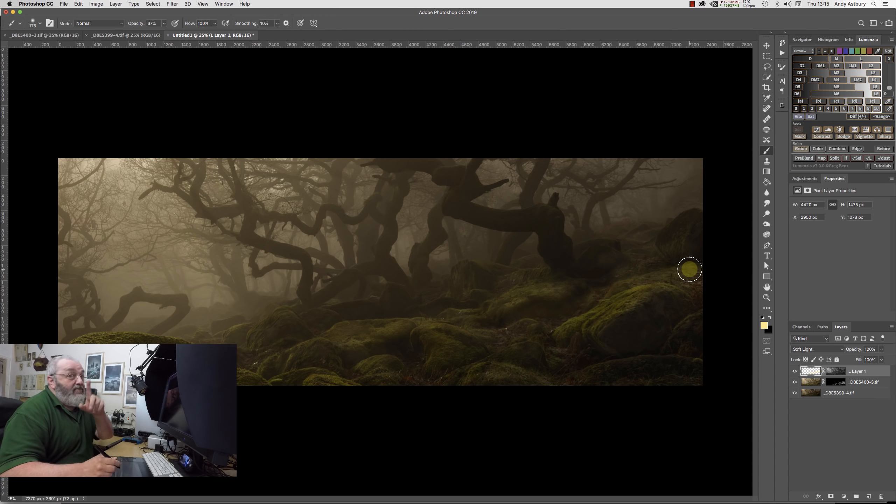
Examine the blended trees, dark rocks and painted moss at 100% magnification, and return to the whole image.
{"action": "double_click", "coordinate": [767, 297]}
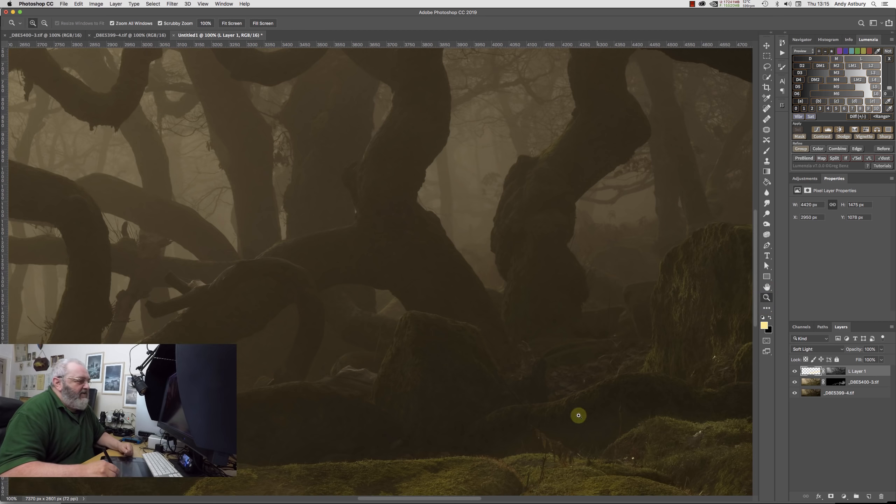
{"action": "left_click_drag", "start_coordinate": [515, 445], "coordinate": [348, 324]}
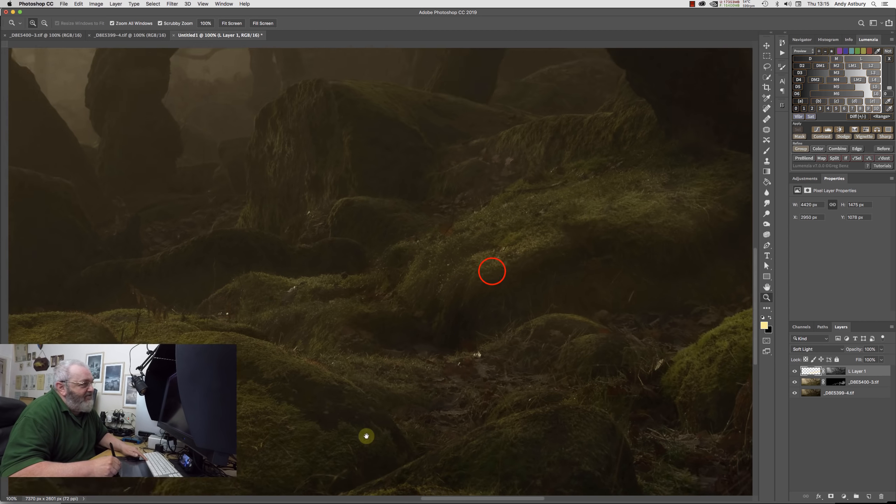
{"action": "left_click_drag", "start_coordinate": [366, 436], "coordinate": [358, 446]}
{"action": "left_click_drag", "start_coordinate": [492, 271], "coordinate": [525, 381]}
{"action": "left_click_drag", "start_coordinate": [353, 335], "coordinate": [505, 359]}
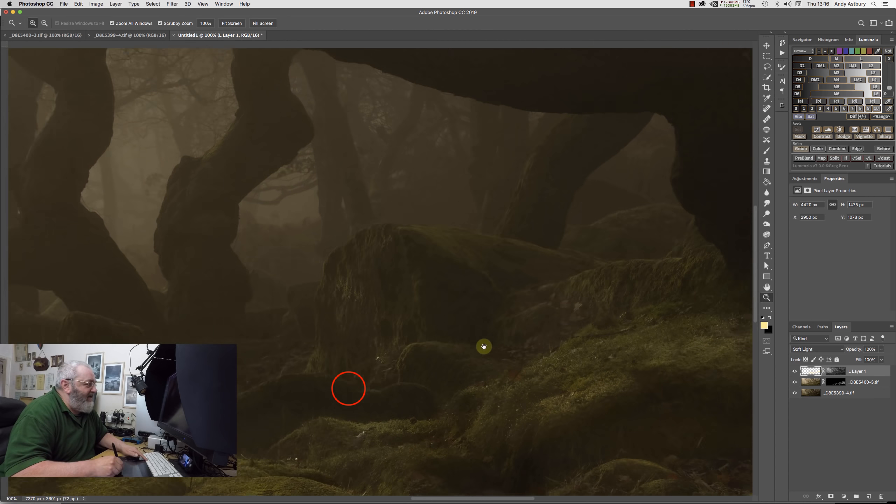
{"action": "left_click_drag", "start_coordinate": [349, 389], "coordinate": [397, 300]}
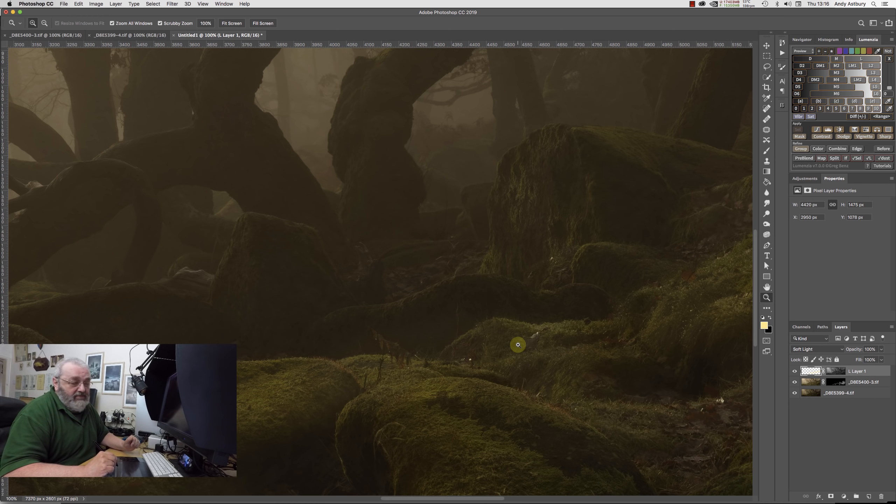
{"action": "left_click", "coordinate": [767, 287]}
{"action": "double_click", "coordinate": [768, 287]}
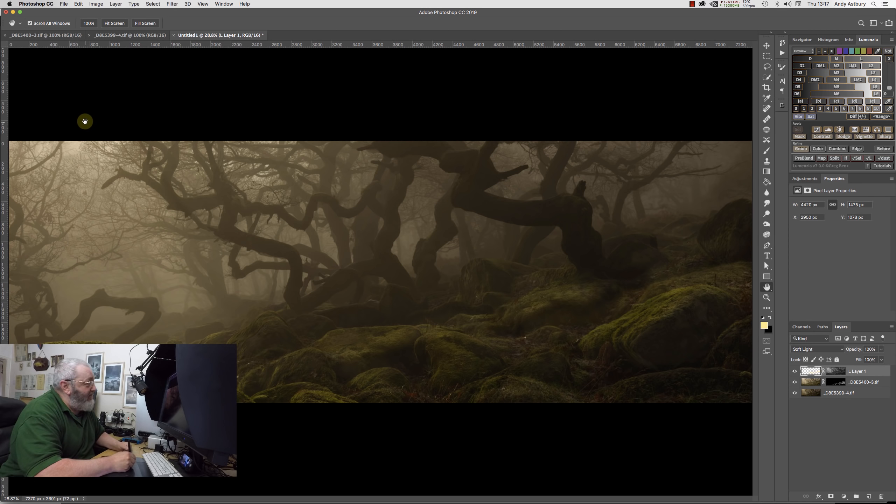
Deselect all layers and set the image resolution to 300 pixels/inch without resampling.
{"action": "left_click", "coordinate": [827, 413]}
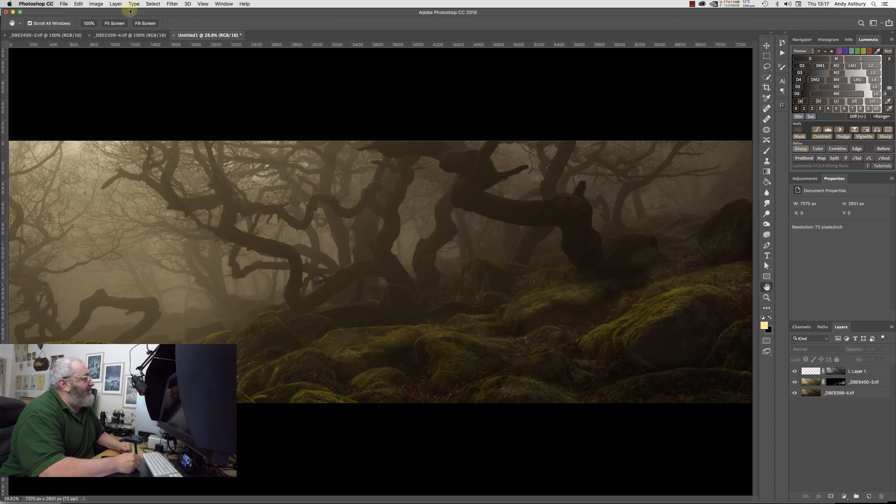
{"action": "left_click", "coordinate": [94, 5]}
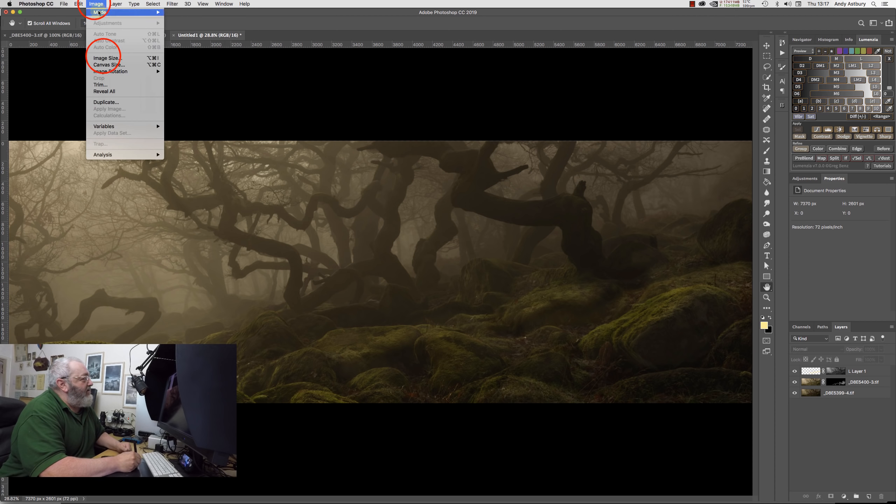
{"action": "left_click", "coordinate": [103, 58]}
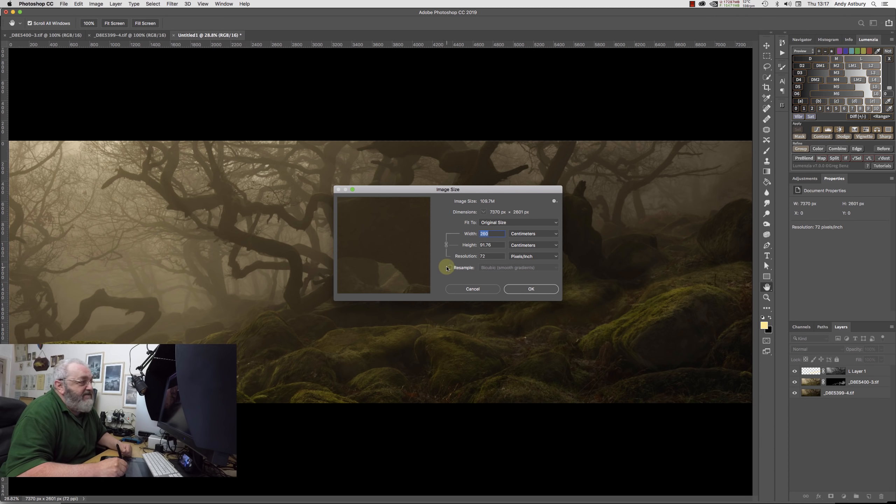
{"action": "double_click", "coordinate": [491, 256]}
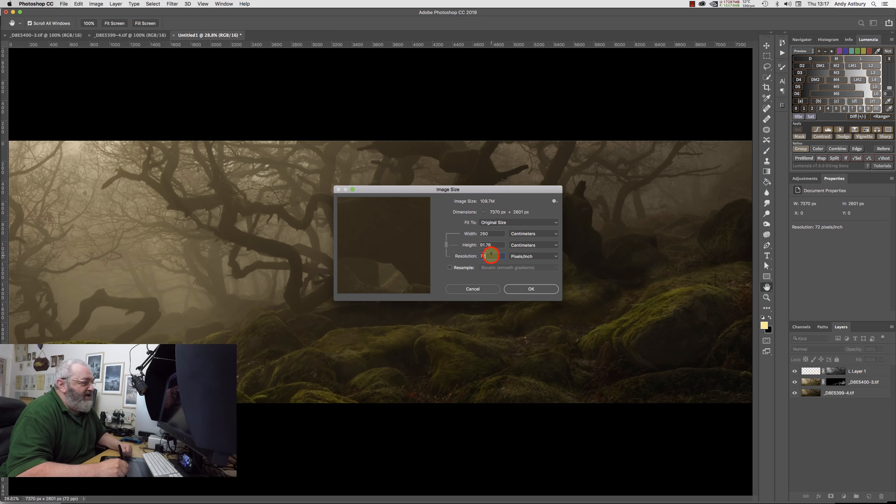
{"action": "type", "text": "300"}
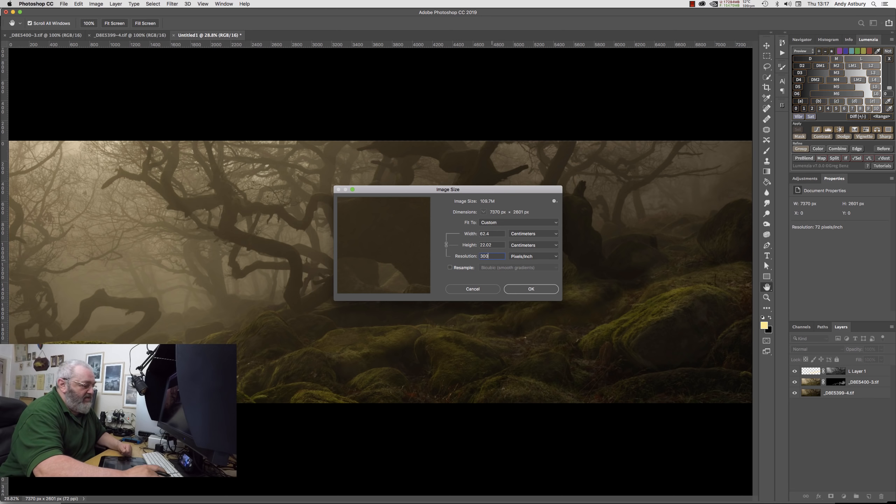
{"action": "key", "text": "Return"}
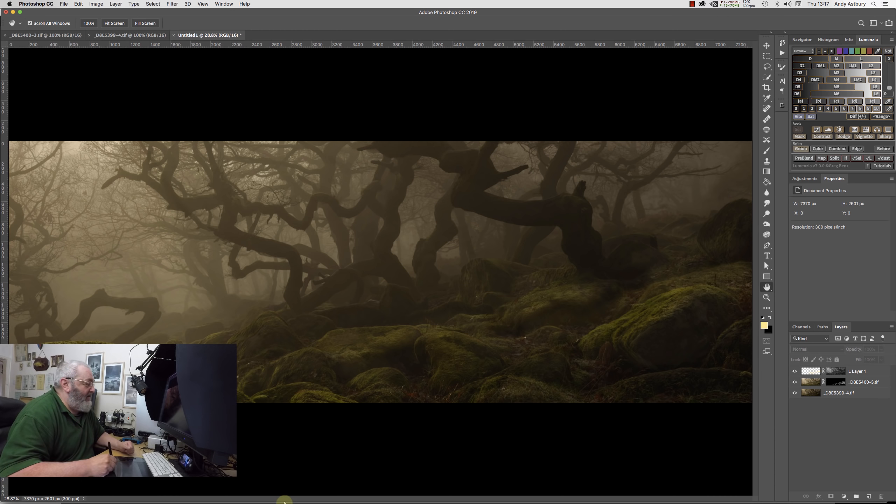
Switch to RawTherapee.
{"action": "left_click", "coordinate": [293, 494]}
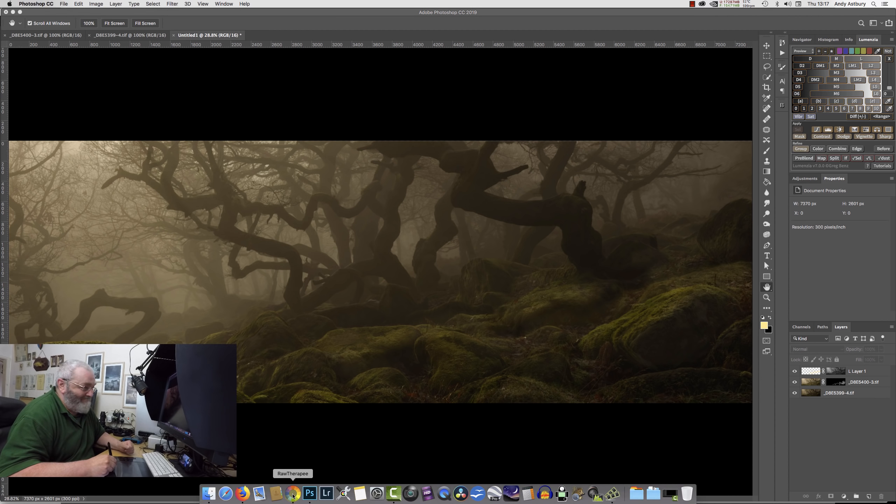